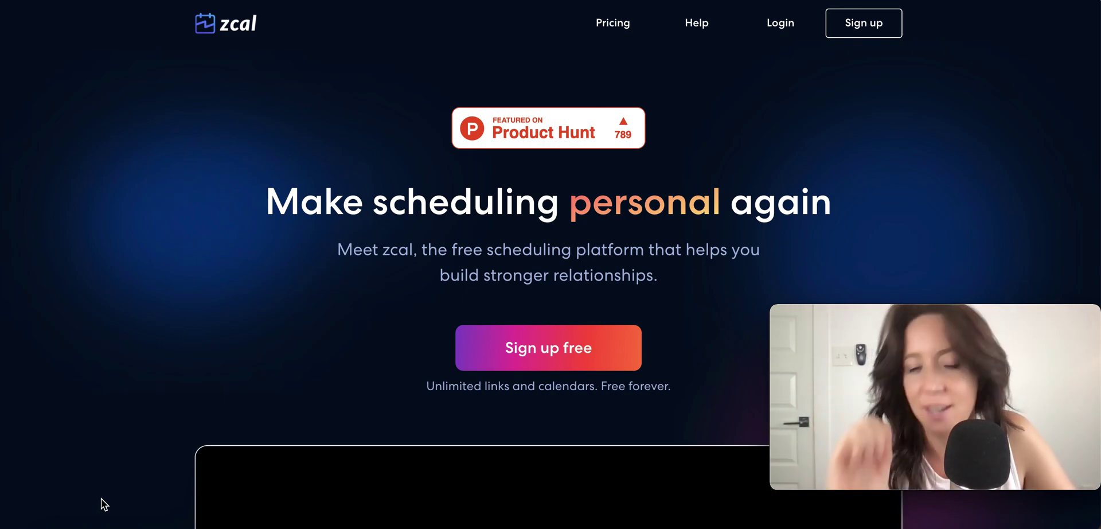
Step: Review the welcome screen and move past the profile picture and timezone step
{"action": "scroll", "coordinate": [101, 498], "scroll_direction": "down", "scroll_amount": 3}
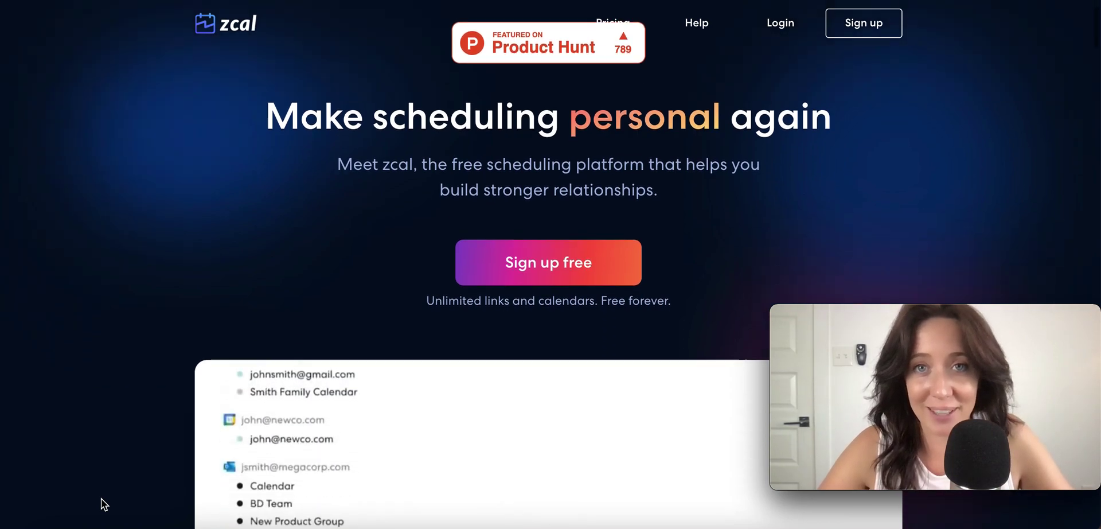
{"action": "scroll", "coordinate": [104, 503], "scroll_direction": "down", "scroll_amount": 1}
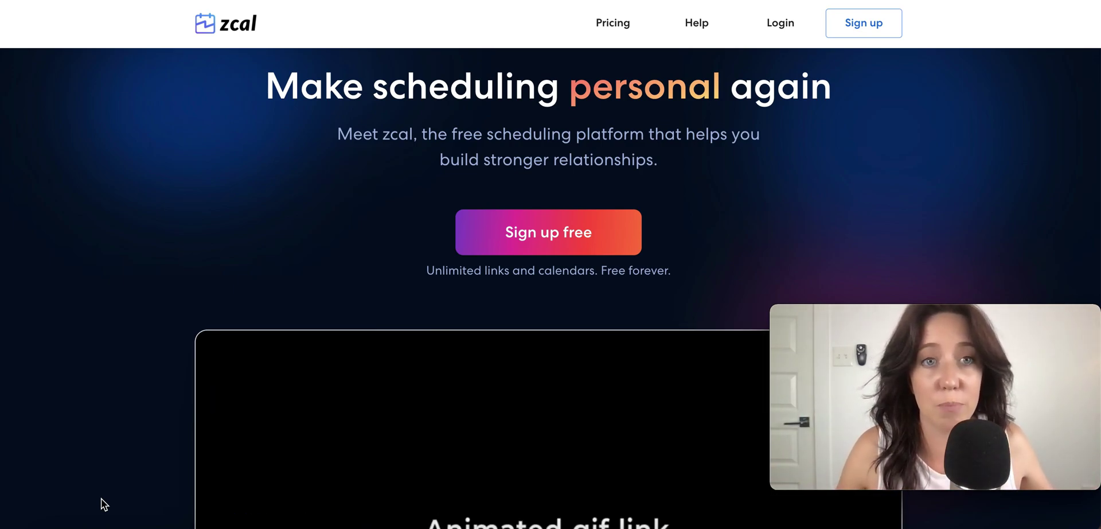
{"action": "scroll", "coordinate": [171, 240], "scroll_direction": "down", "scroll_amount": 15}
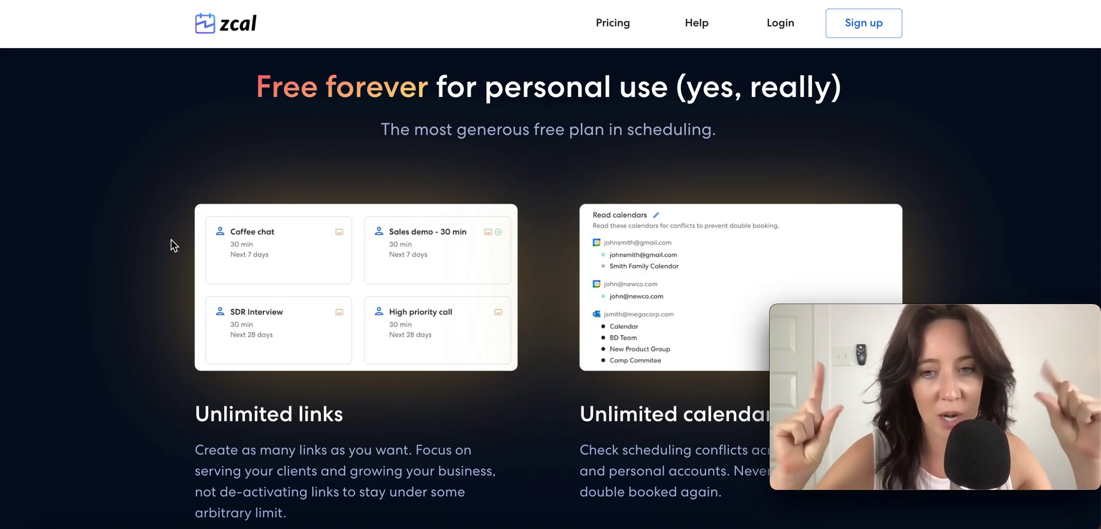
{"action": "scroll", "coordinate": [171, 240], "scroll_direction": "down", "scroll_amount": 10}
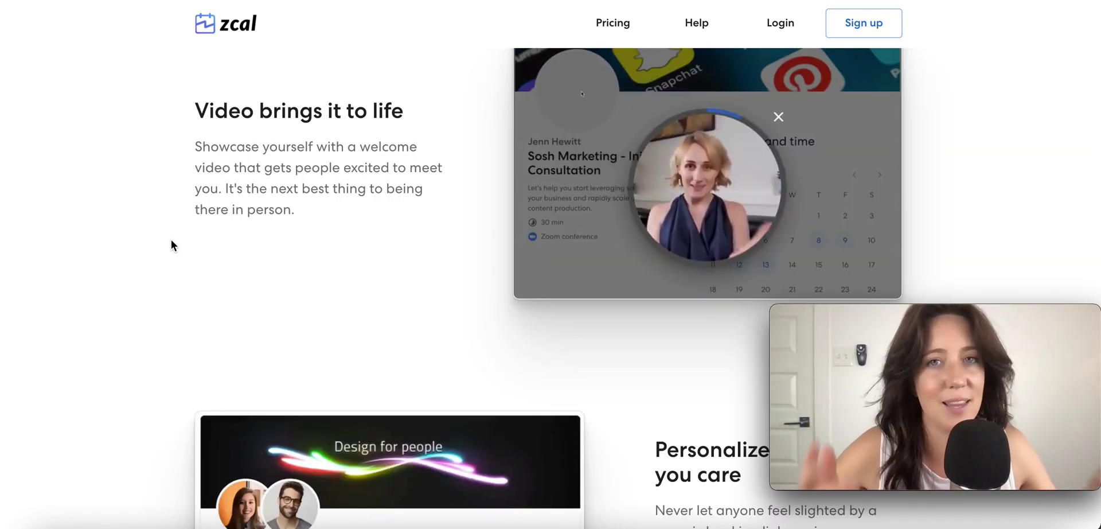
{"action": "scroll", "coordinate": [171, 245], "scroll_direction": "down", "scroll_amount": 5}
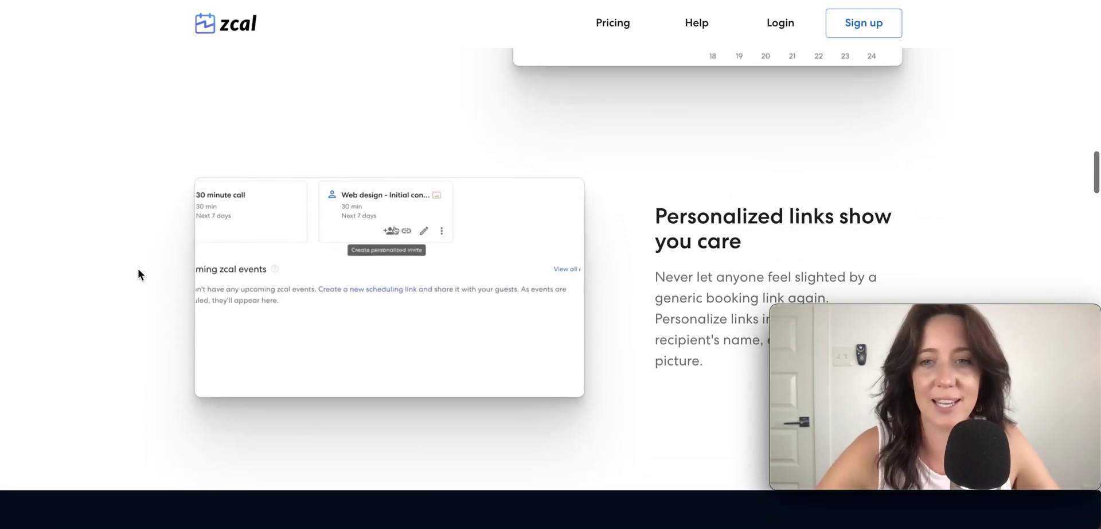
{"action": "scroll", "coordinate": [138, 267], "scroll_direction": "up", "scroll_amount": 5}
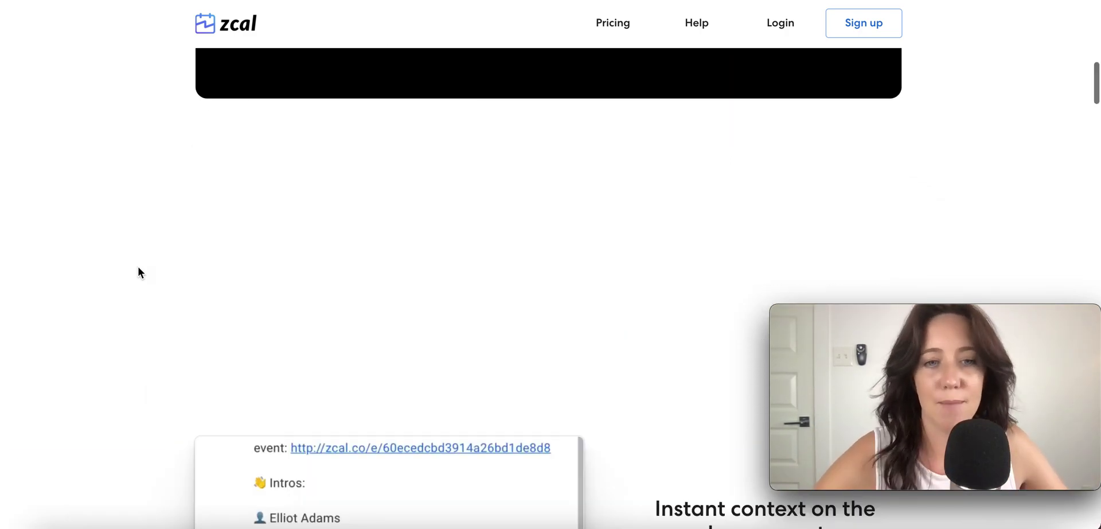
{"action": "scroll", "coordinate": [122, 336], "scroll_direction": "down", "scroll_amount": 1}
{"action": "scroll", "coordinate": [122, 336], "scroll_direction": "up", "scroll_amount": 4}
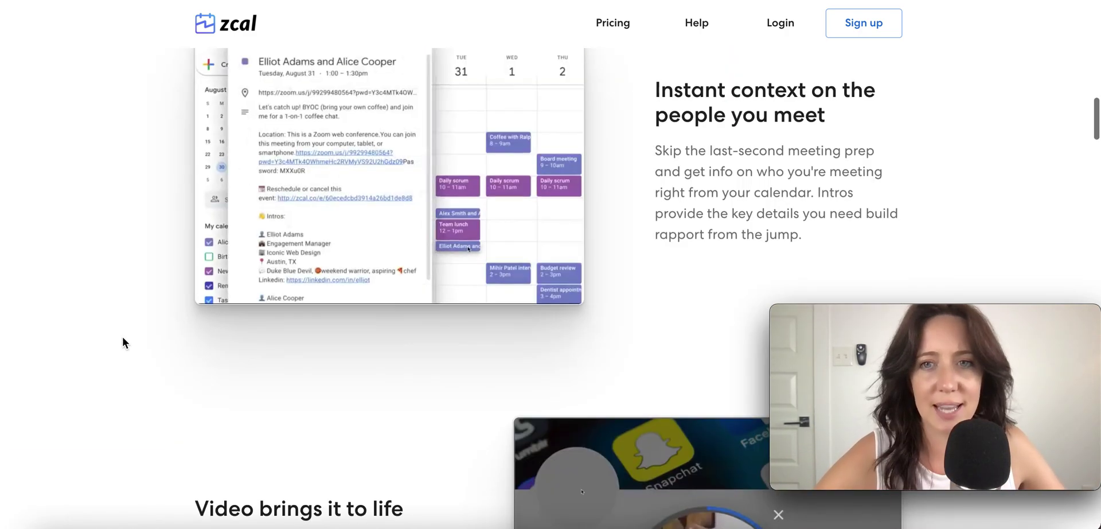
{"action": "scroll", "coordinate": [122, 336], "scroll_direction": "down", "scroll_amount": 4}
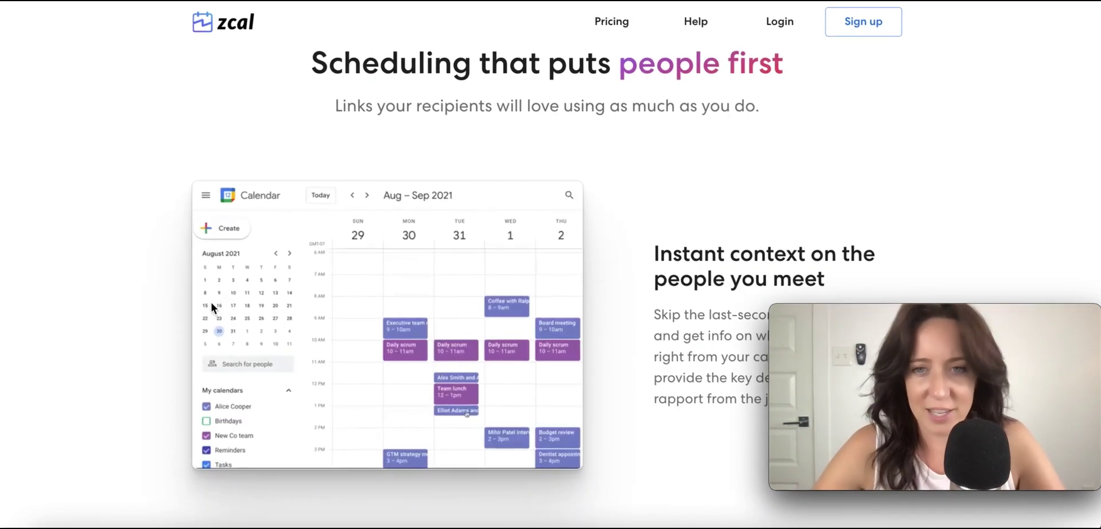
{"action": "scroll", "coordinate": [166, 316], "scroll_direction": "up", "scroll_amount": 3}
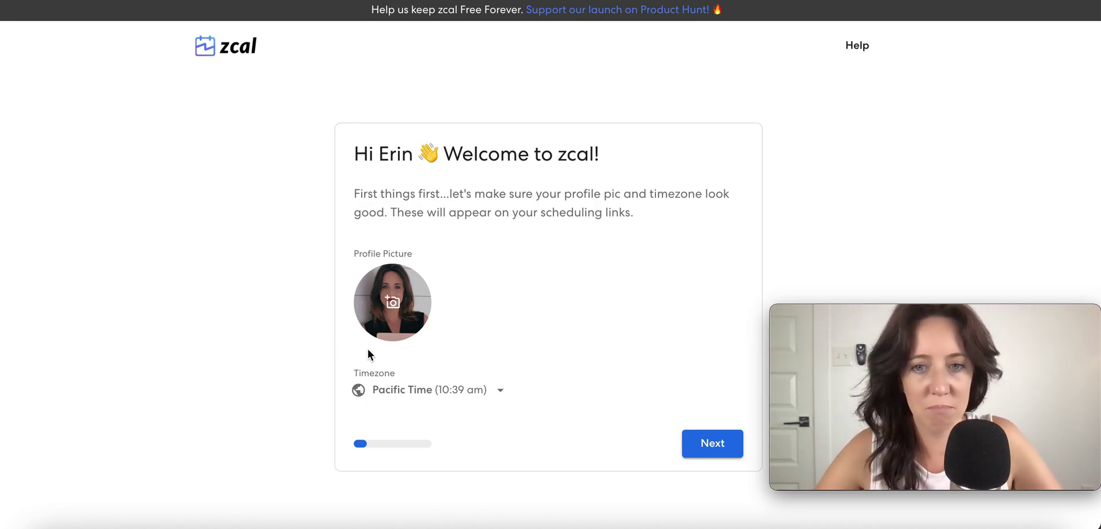
{"action": "left_click", "coordinate": [709, 445]}
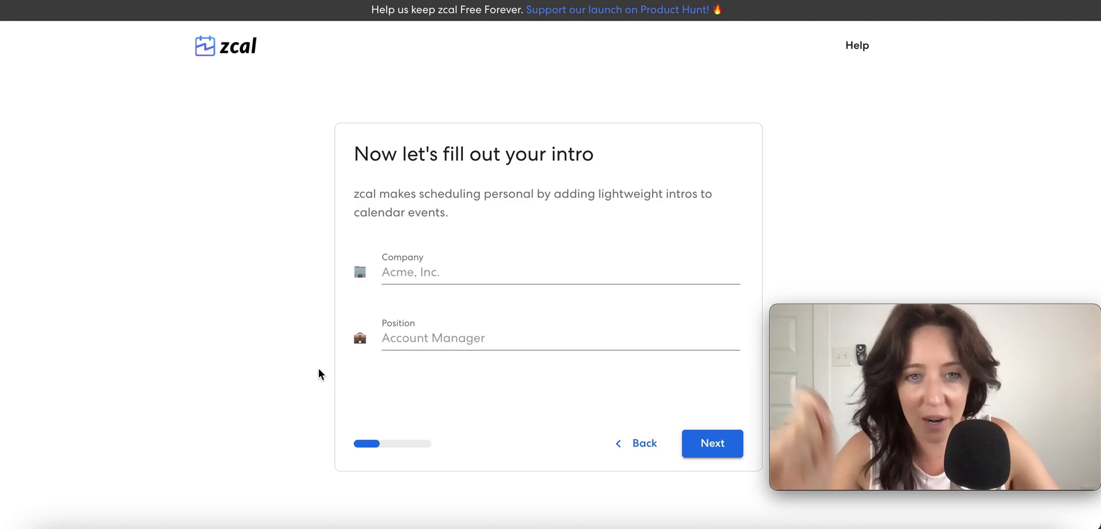
Step: Enter the company name and continue to the personal info step
{"action": "left_click", "coordinate": [417, 274]}
{"action": "type", "text": "Erin"}
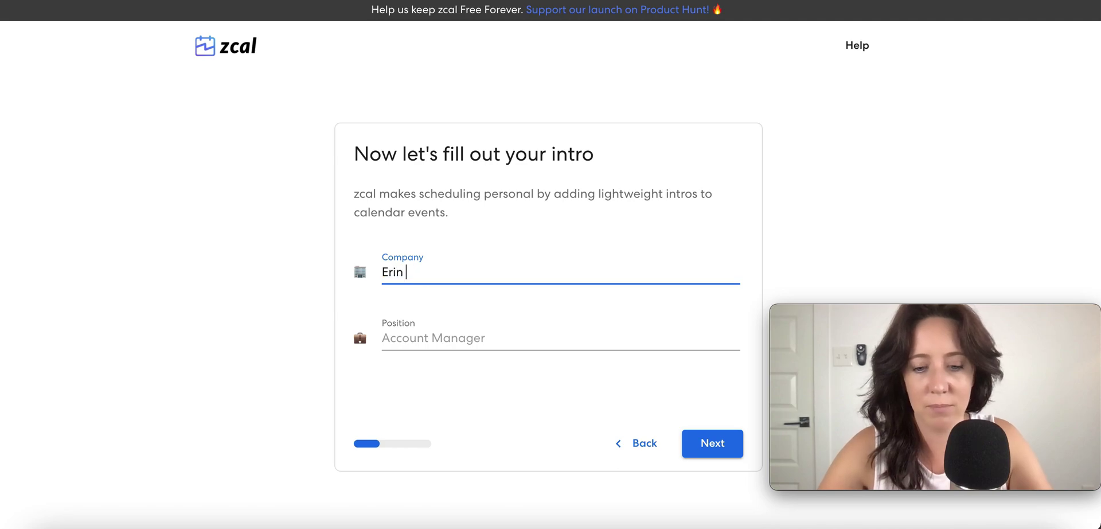
{"action": "key", "text": "Return"}
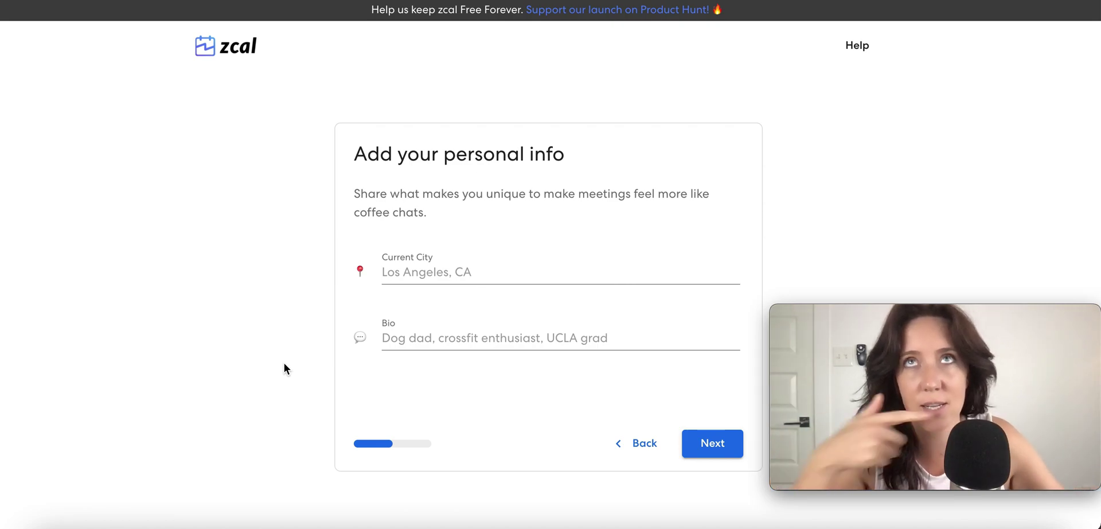
Step: Set the current city to New Orleans and write the freelance VA travel bio
{"action": "left_click", "coordinate": [421, 274]}
{"action": "type", "text": "New Orleans"}
{"action": "key", "text": "Tab"}
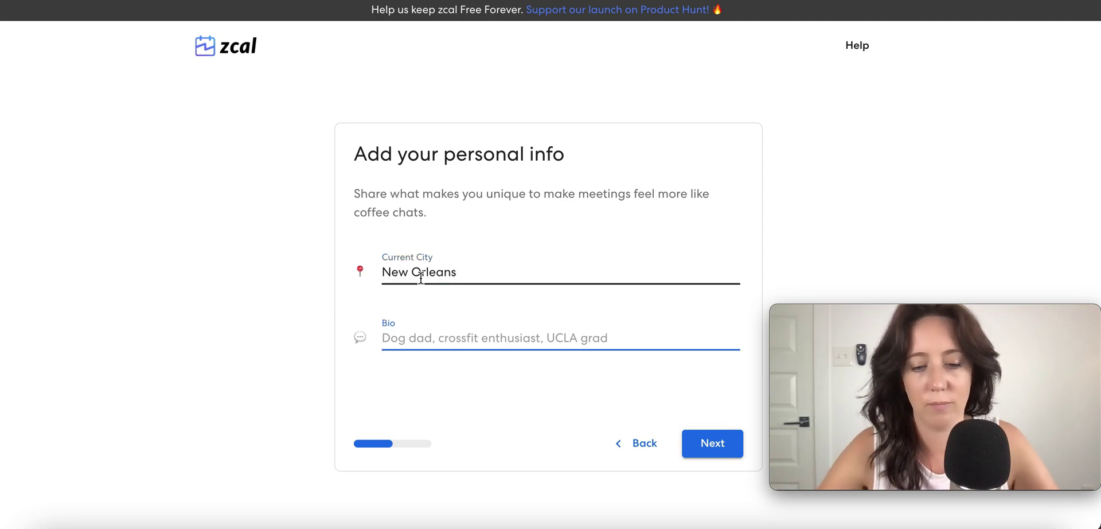
{"action": "type", "text": "Freelance VA specializing in corporate tra"}
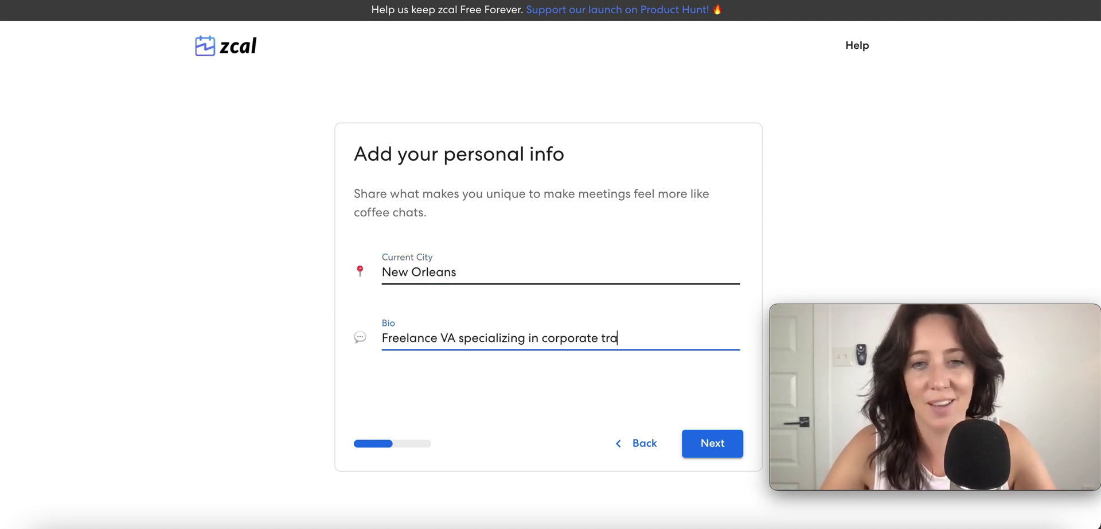
{"action": "type", "text": "vel. Digital nomad, coffee enthusiast."}
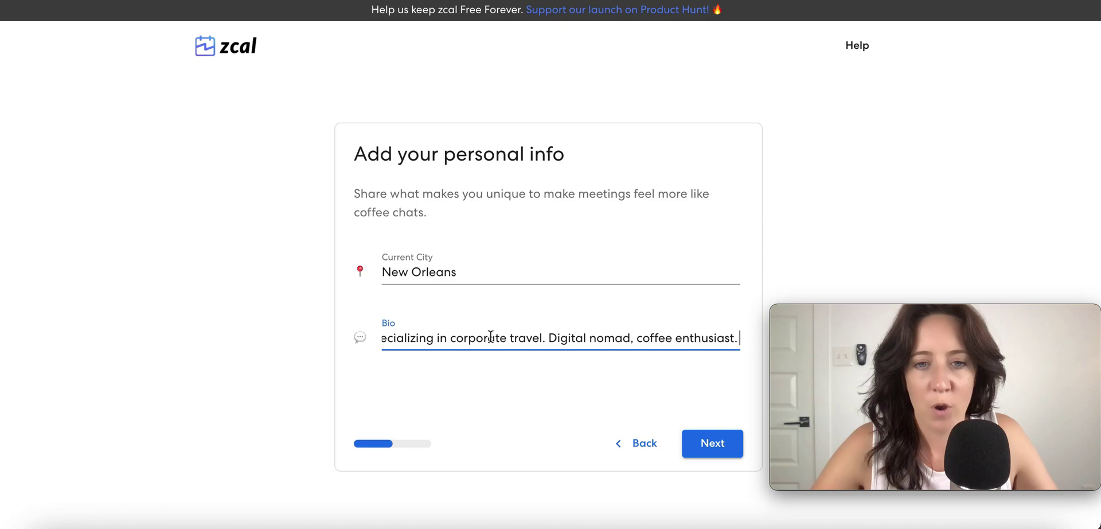
Step: Check the bio text, then save the social links and reach the availability step
{"action": "left_click_drag", "start_coordinate": [492, 339], "coordinate": [300, 347]}
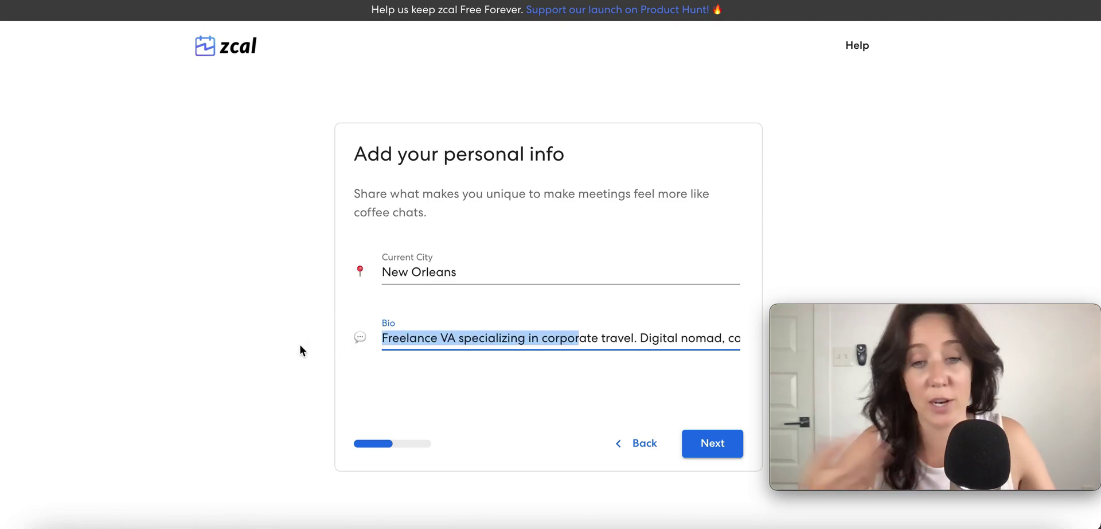
{"action": "left_click", "coordinate": [617, 339]}
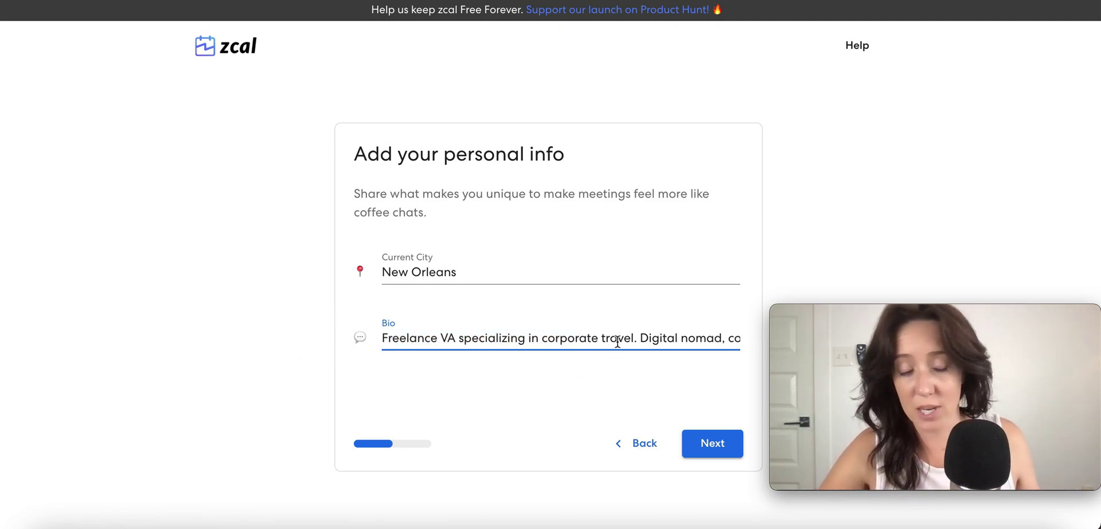
{"action": "left_click", "coordinate": [706, 342]}
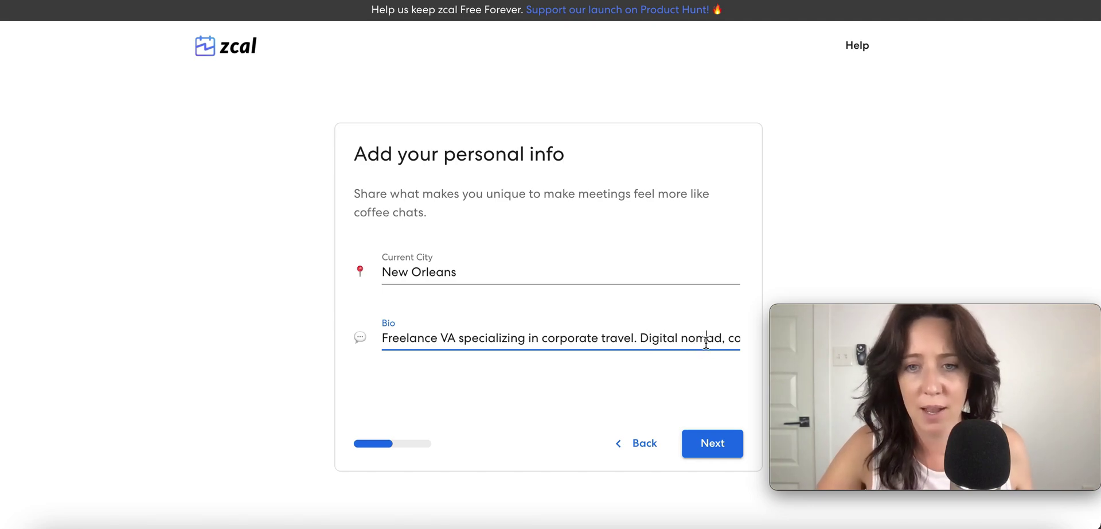
{"action": "left_click_drag", "start_coordinate": [724, 339], "coordinate": [768, 344]}
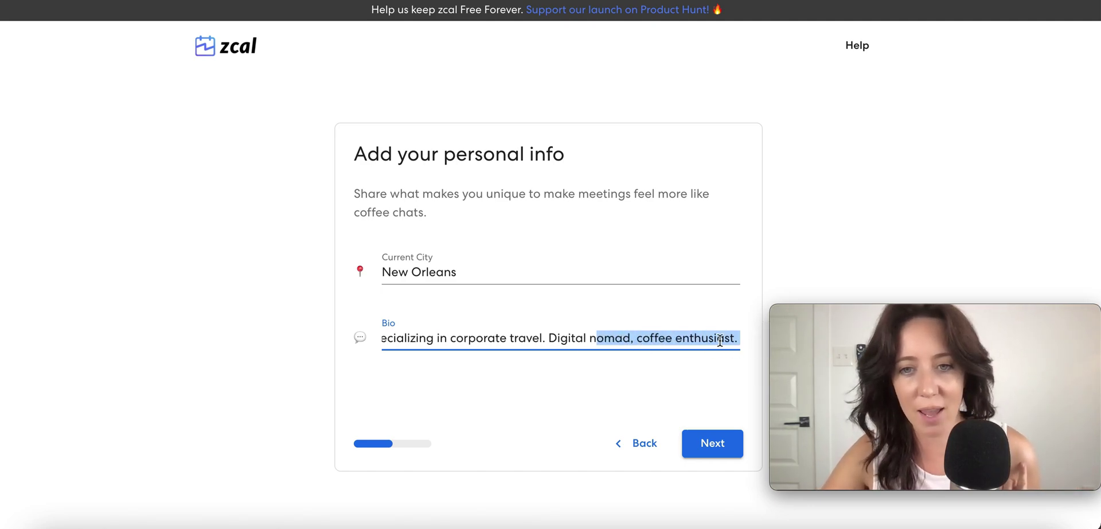
{"action": "left_click", "coordinate": [718, 448]}
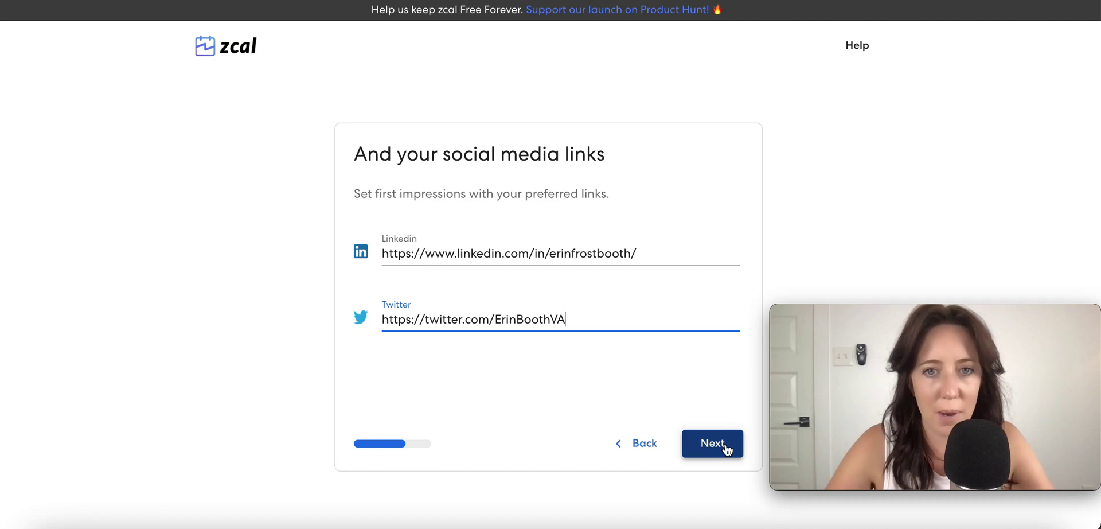
{"action": "left_click", "coordinate": [725, 446]}
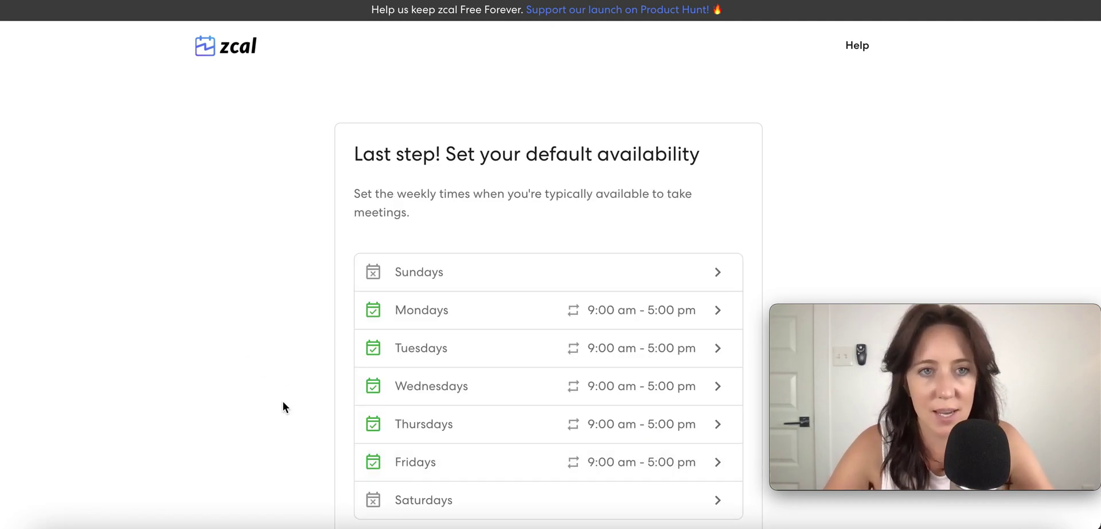
Step: Remove Monday's hours, keep Friday at 9:00 am–5:00 pm, and finish onboarding
{"action": "scroll", "coordinate": [283, 407], "scroll_direction": "down", "scroll_amount": 3}
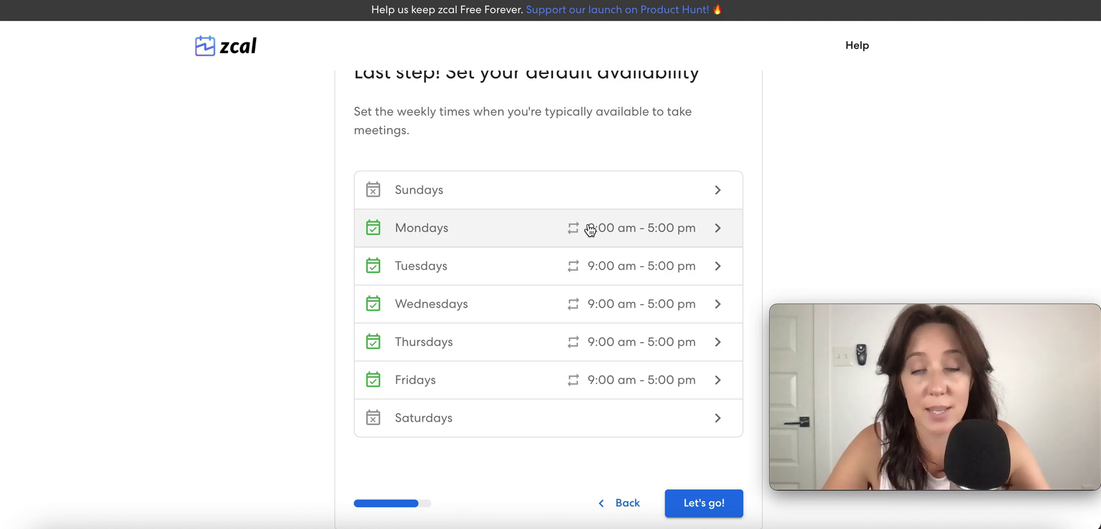
{"action": "left_click", "coordinate": [497, 227]}
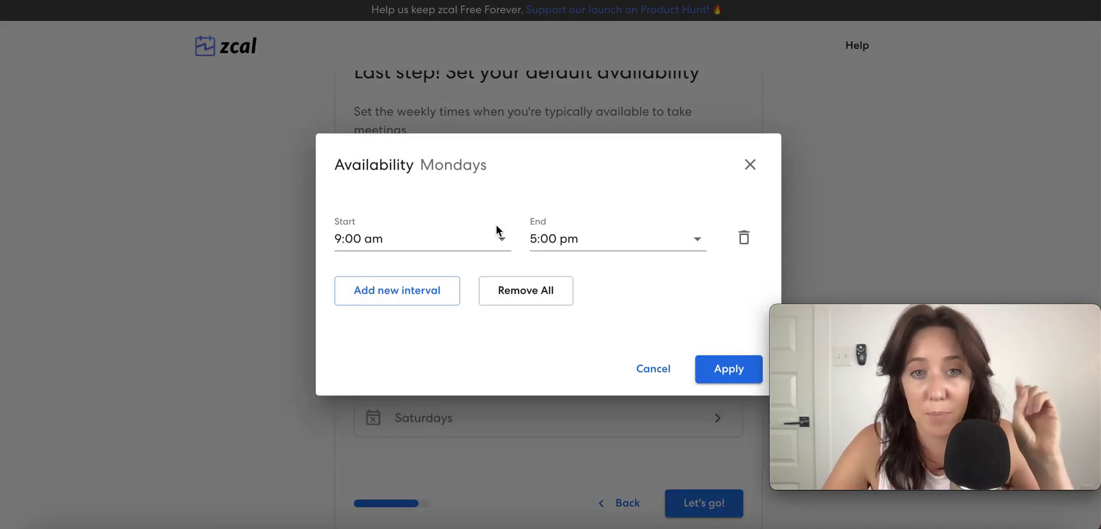
{"action": "left_click", "coordinate": [542, 291]}
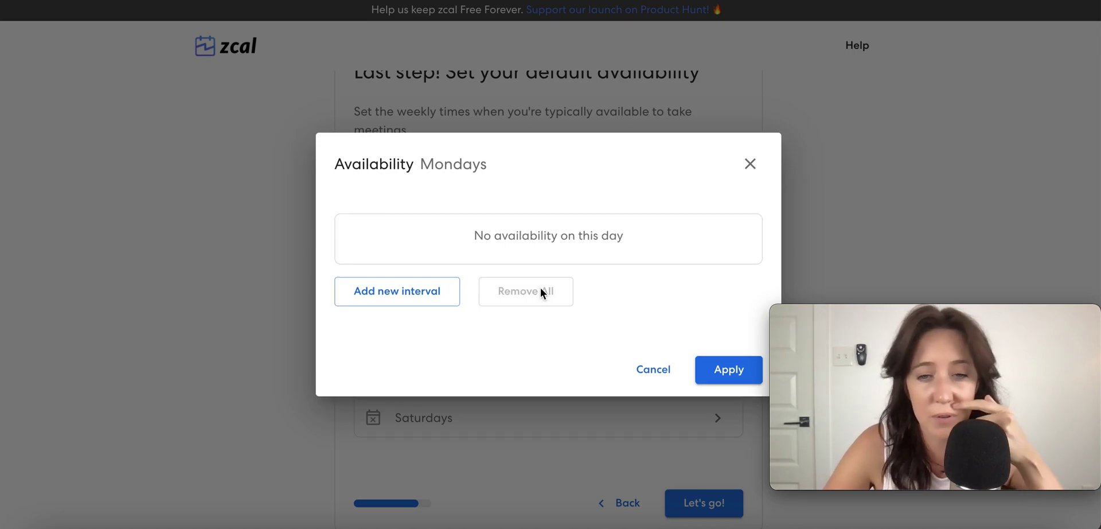
{"action": "left_click", "coordinate": [730, 370]}
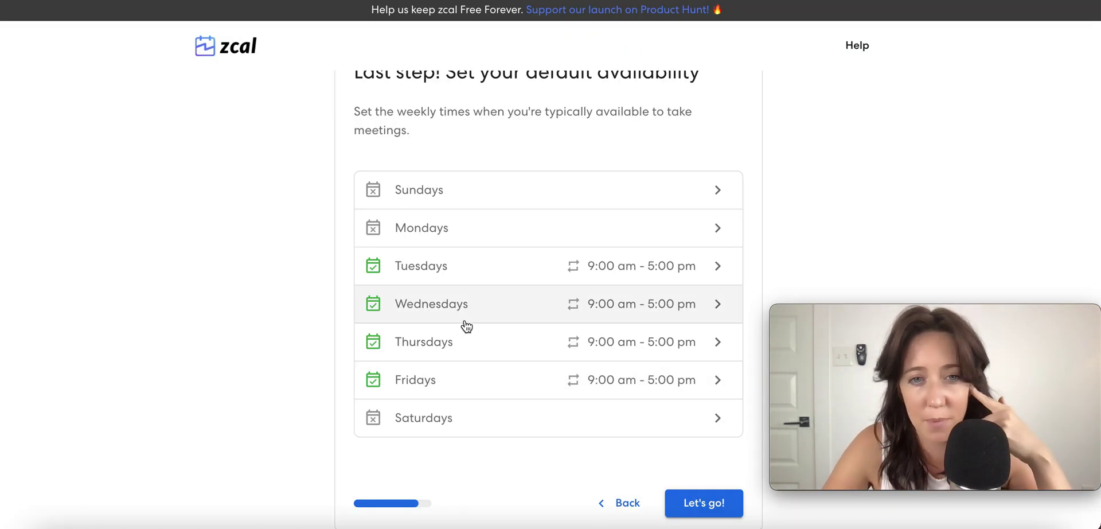
{"action": "left_click", "coordinate": [416, 378]}
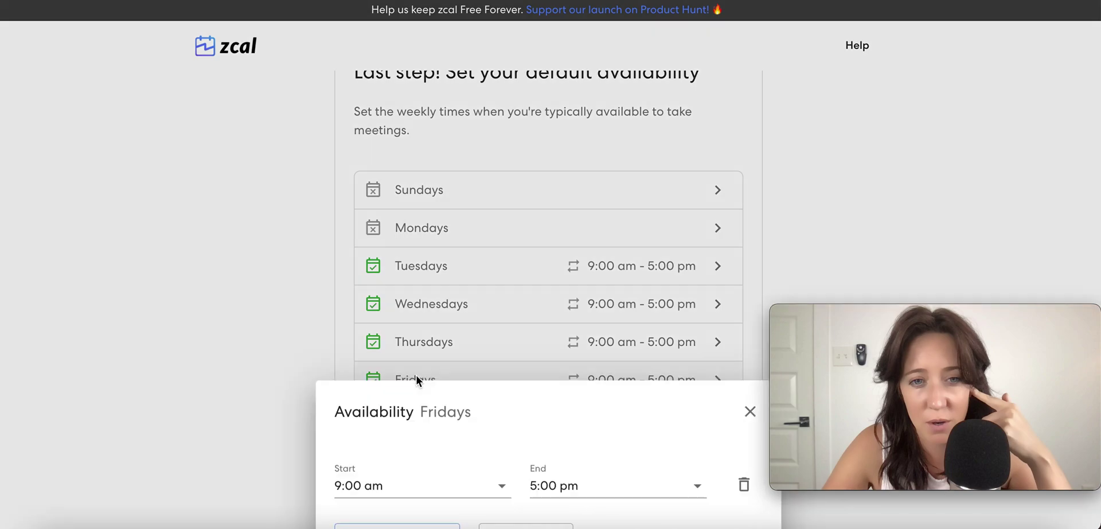
{"action": "left_click", "coordinate": [727, 369]}
{"action": "left_click", "coordinate": [707, 504]}
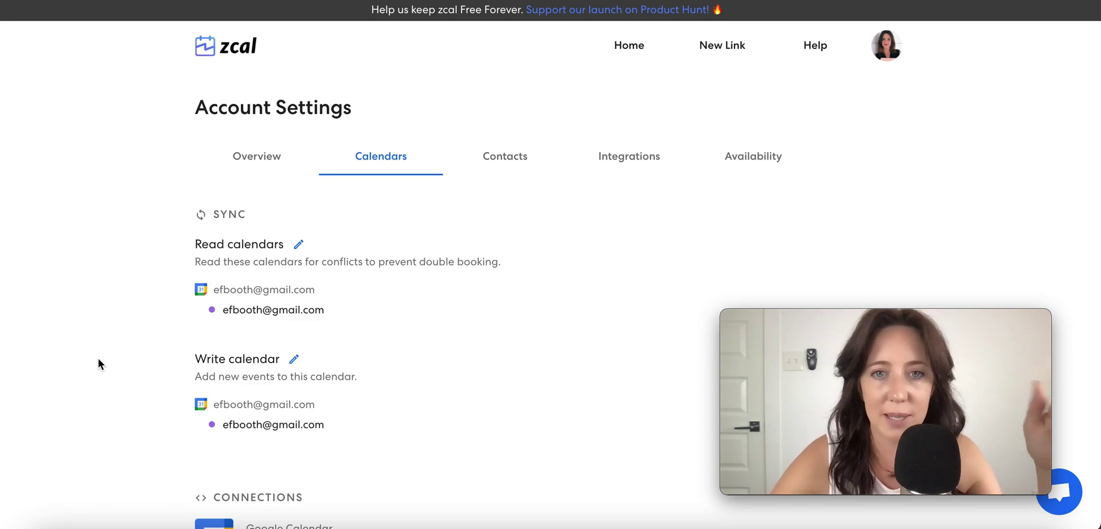
Step: Go to the Integrations settings and start connecting Zoom
{"action": "scroll", "coordinate": [99, 361], "scroll_direction": "down", "scroll_amount": 2}
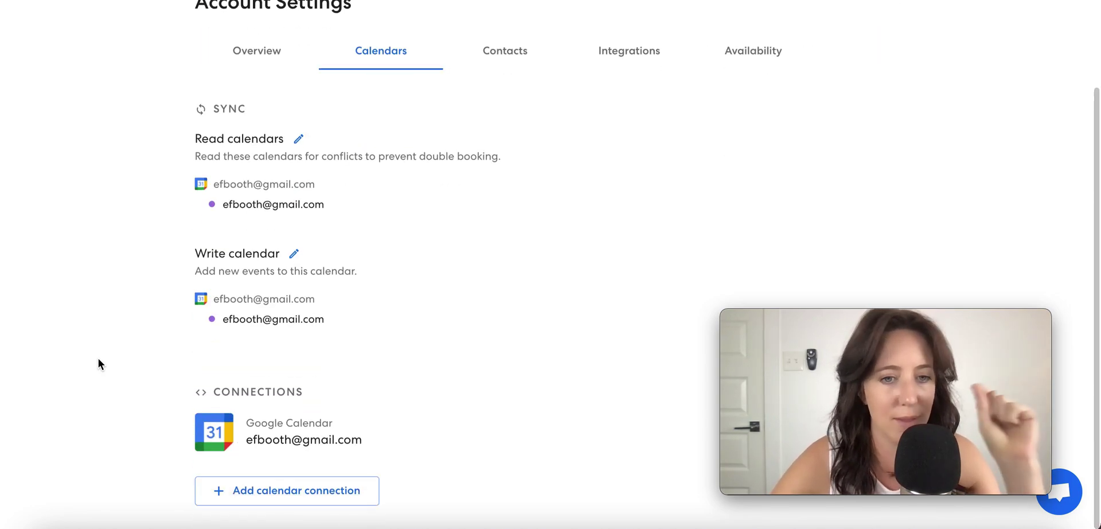
{"action": "scroll", "coordinate": [98, 361], "scroll_direction": "up", "scroll_amount": 2}
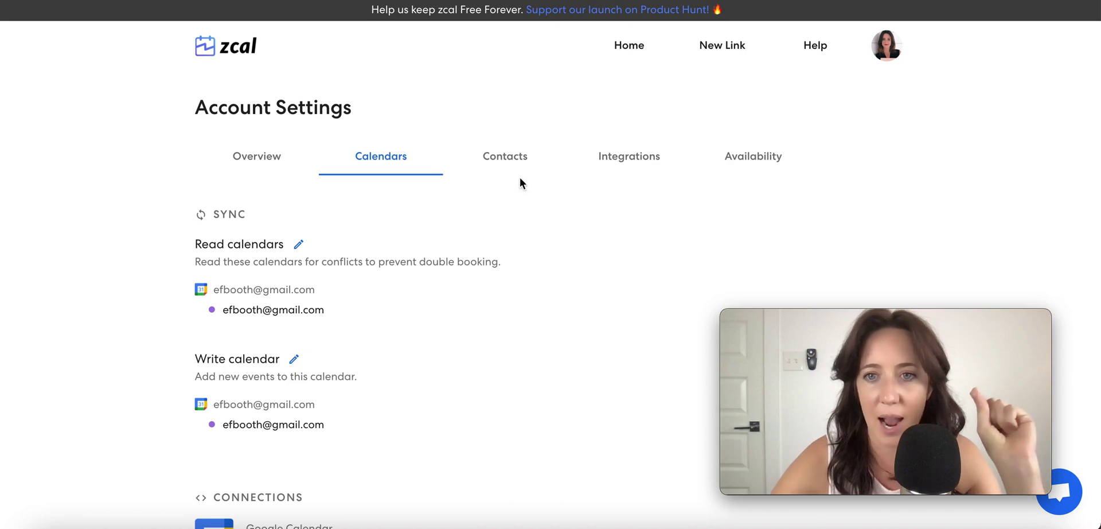
{"action": "left_click", "coordinate": [636, 160]}
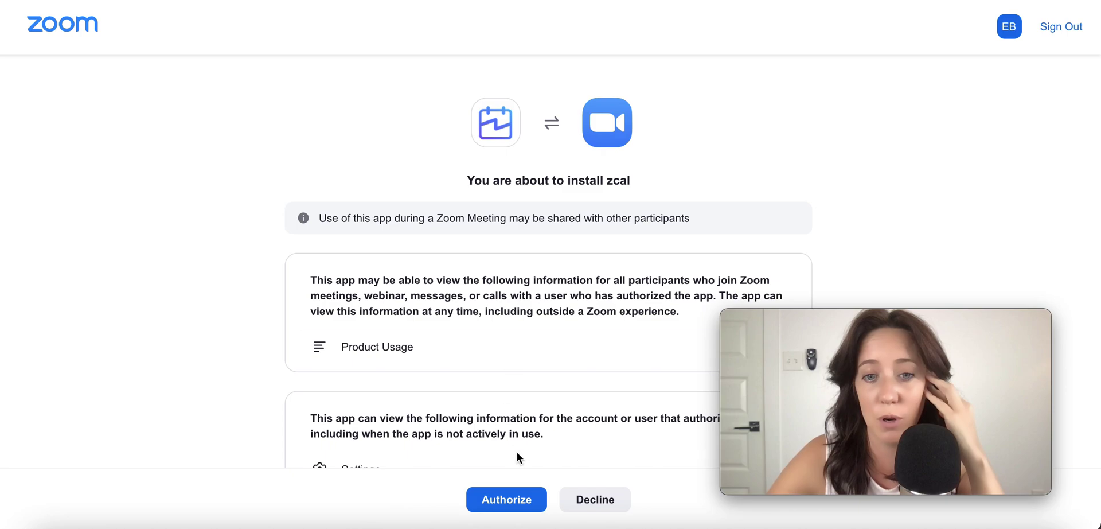
Step: Authorize zcal on Zoom's install page
{"action": "left_click", "coordinate": [527, 505]}
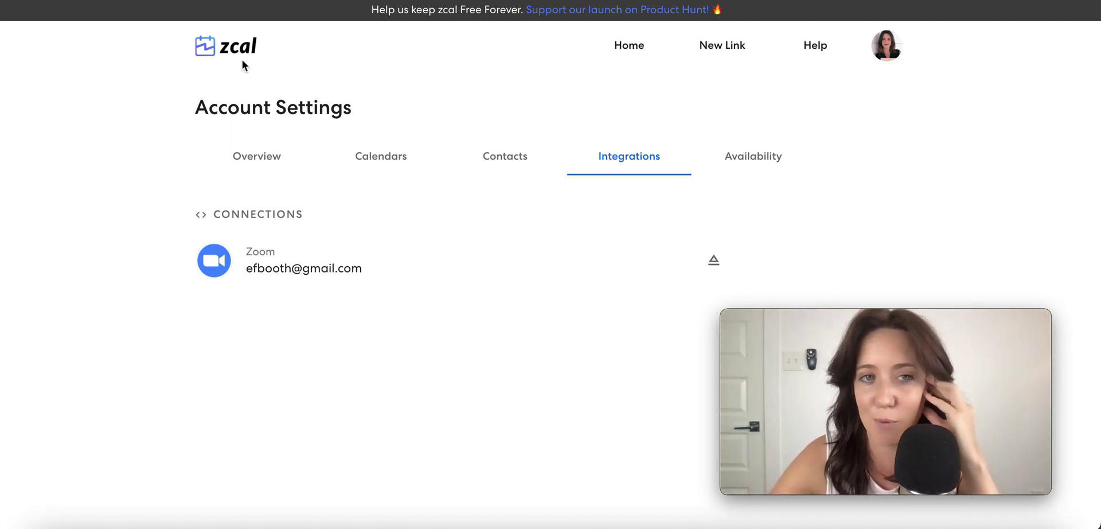
Step: Return to the zcal Home page and look over the 30 Minute and 1 Hour invites
{"action": "left_click", "coordinate": [175, 133]}
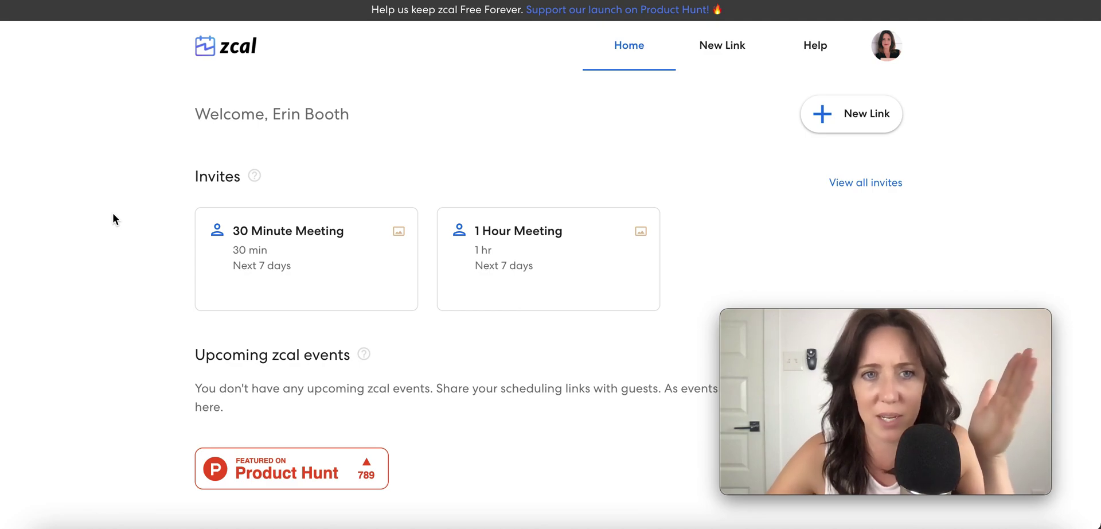
{"action": "scroll", "coordinate": [111, 261], "scroll_direction": "down", "scroll_amount": 1}
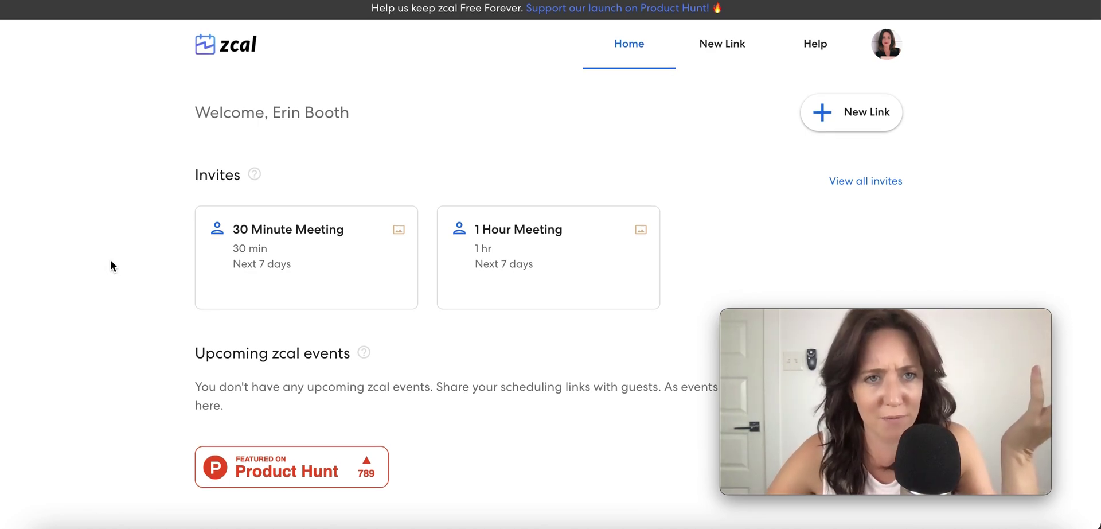
{"action": "scroll", "coordinate": [110, 267], "scroll_direction": "down", "scroll_amount": 1}
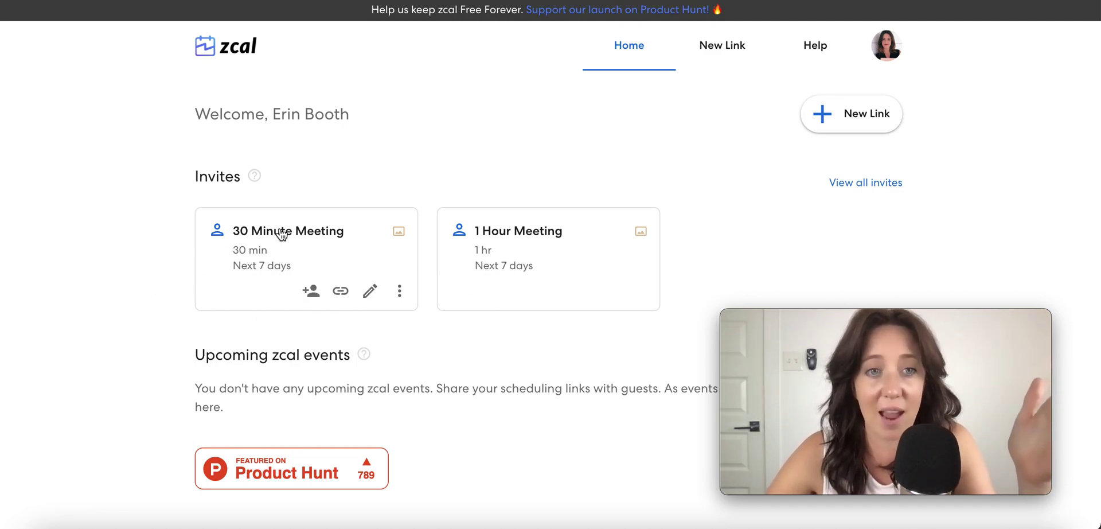
{"action": "mouse_move", "coordinate": [581, 229]}
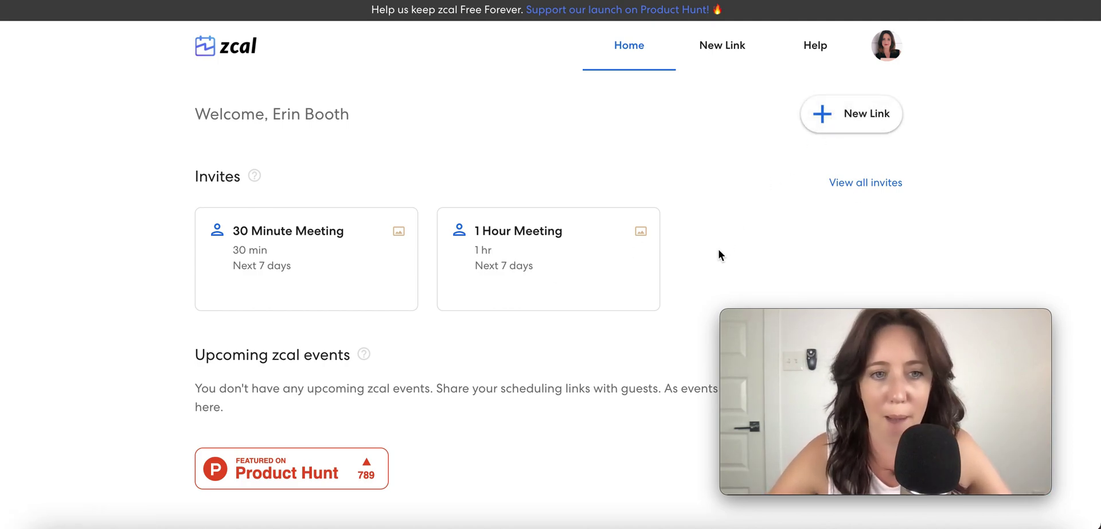
Step: Create a new 1-on-1 invite and name it Discovery Call
{"action": "left_click", "coordinate": [841, 114]}
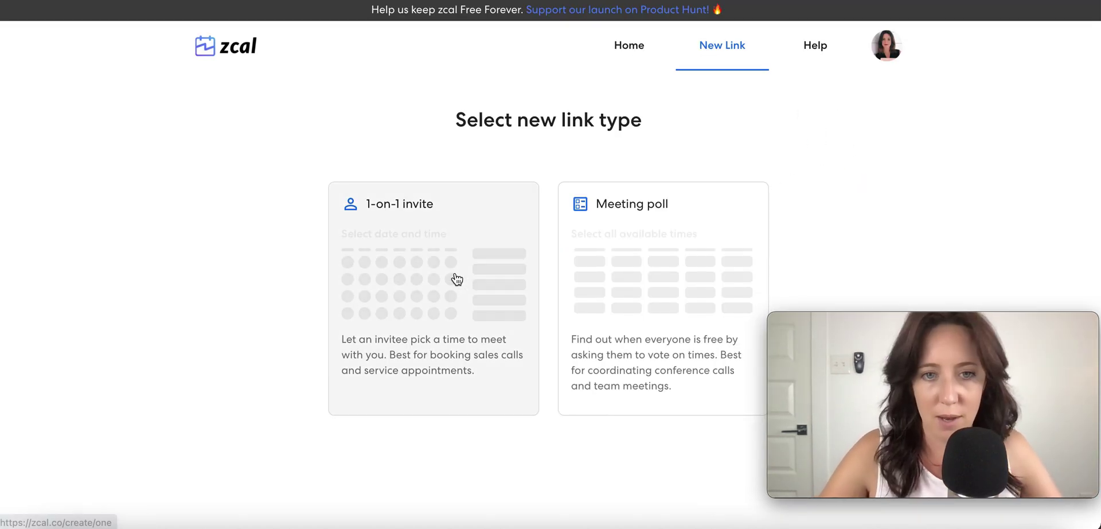
{"action": "left_click", "coordinate": [455, 278]}
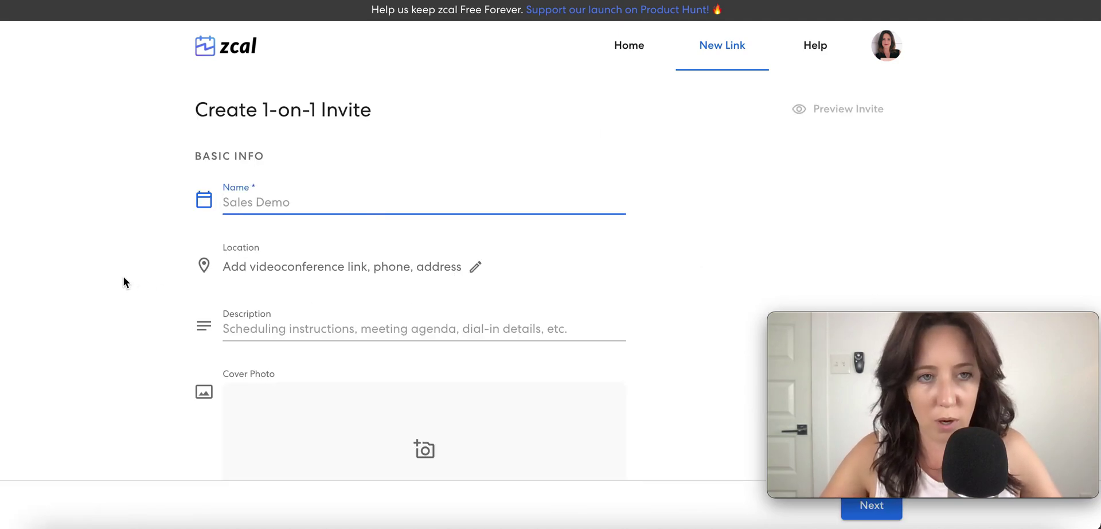
{"action": "scroll", "coordinate": [123, 277], "scroll_direction": "down", "scroll_amount": 4}
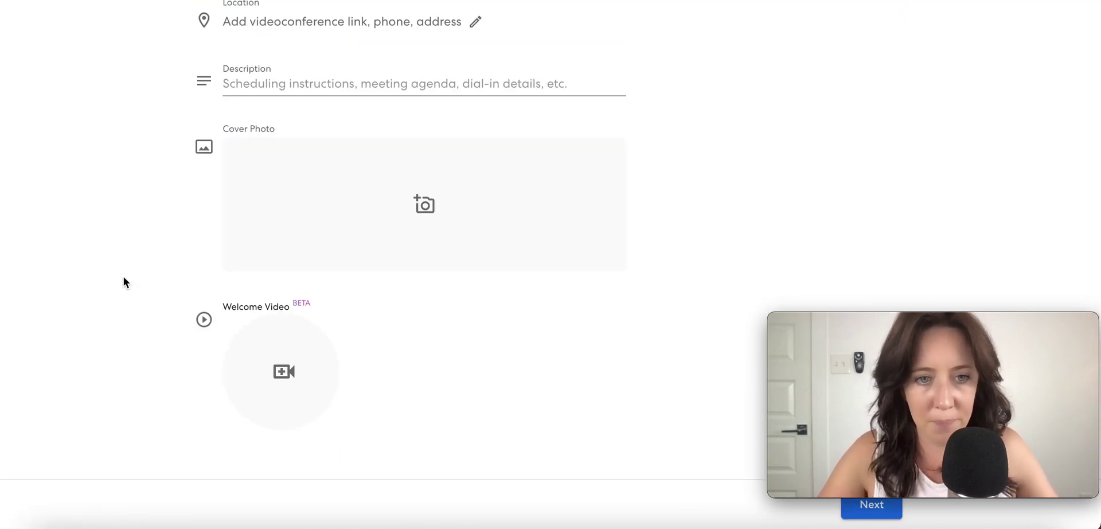
{"action": "mouse_move", "coordinate": [306, 363]}
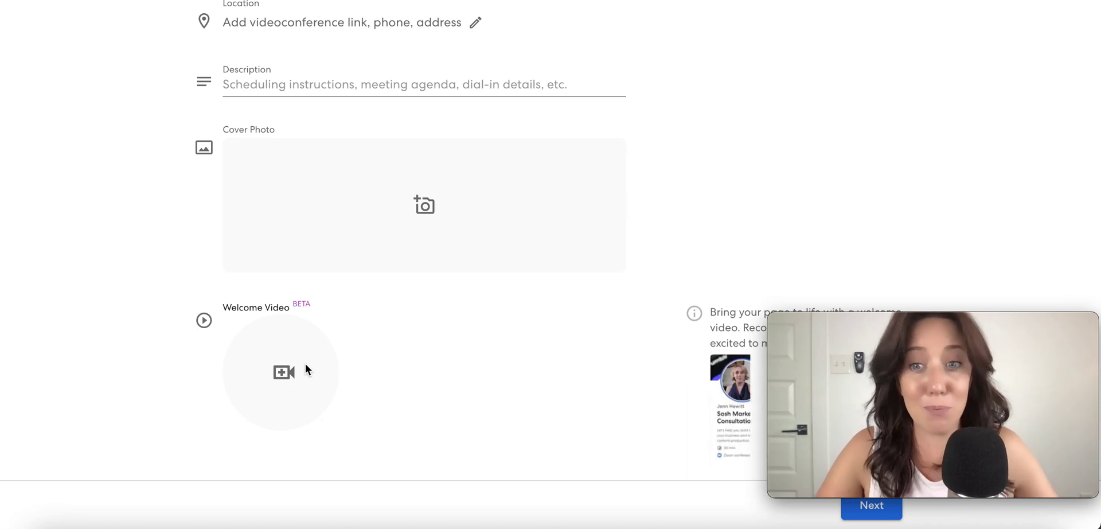
{"action": "scroll", "coordinate": [303, 367], "scroll_direction": "up", "scroll_amount": 4}
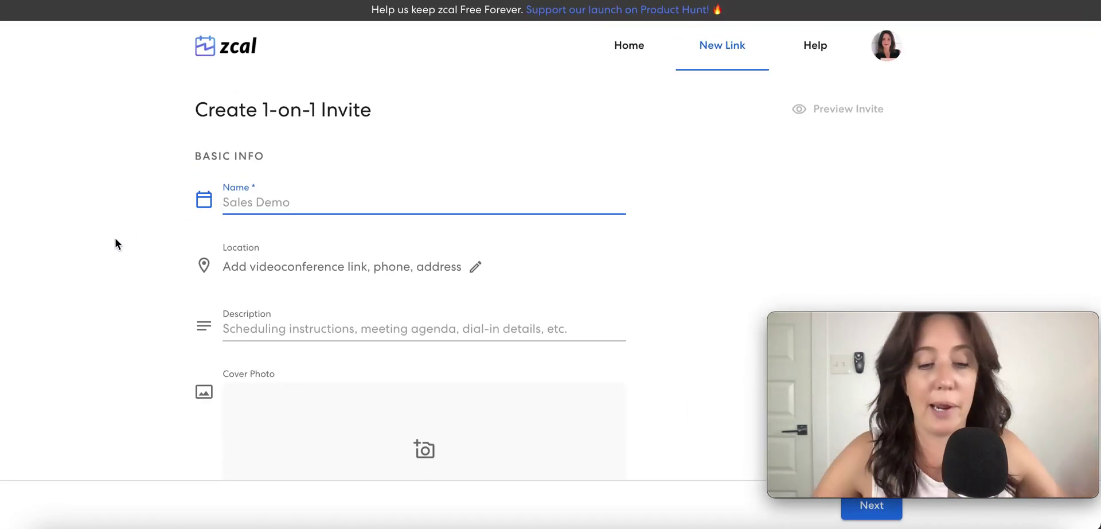
{"action": "type", "text": "Discovery Call"}
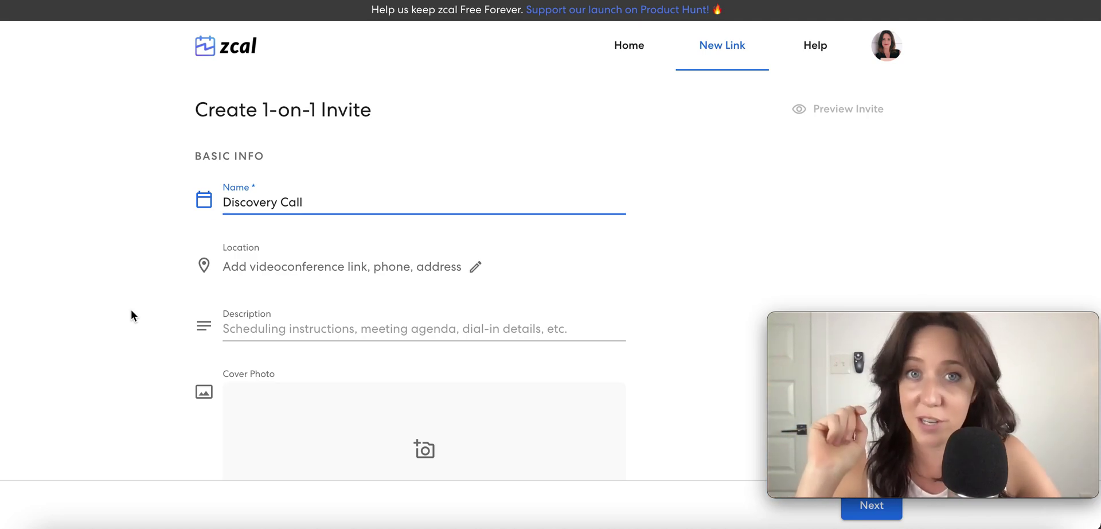
{"action": "scroll", "coordinate": [97, 310], "scroll_direction": "down", "scroll_amount": 2}
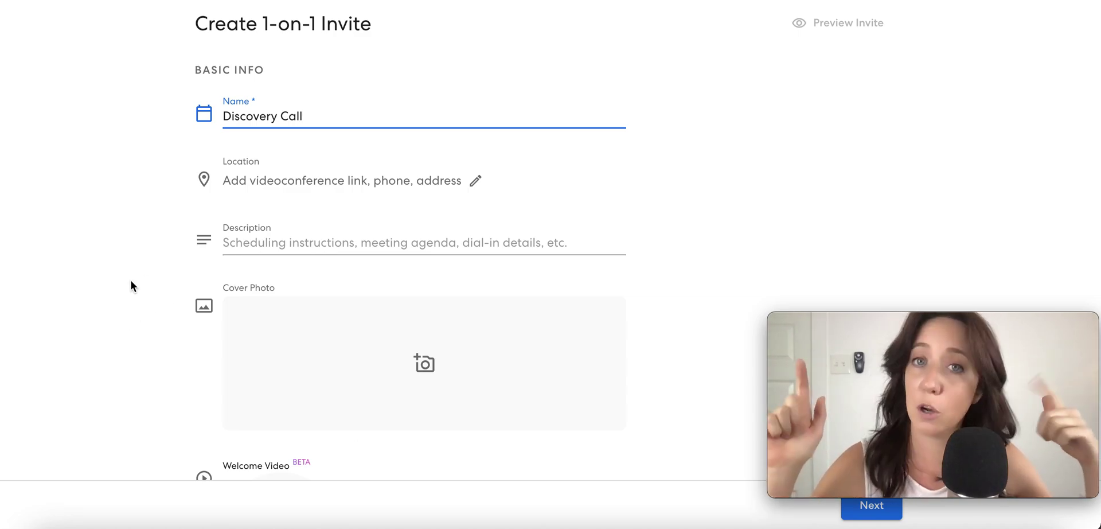
Step: Set the Discovery Call location type to Zoom conference and save it
{"action": "left_click", "coordinate": [303, 181]}
{"action": "left_click", "coordinate": [413, 260]}
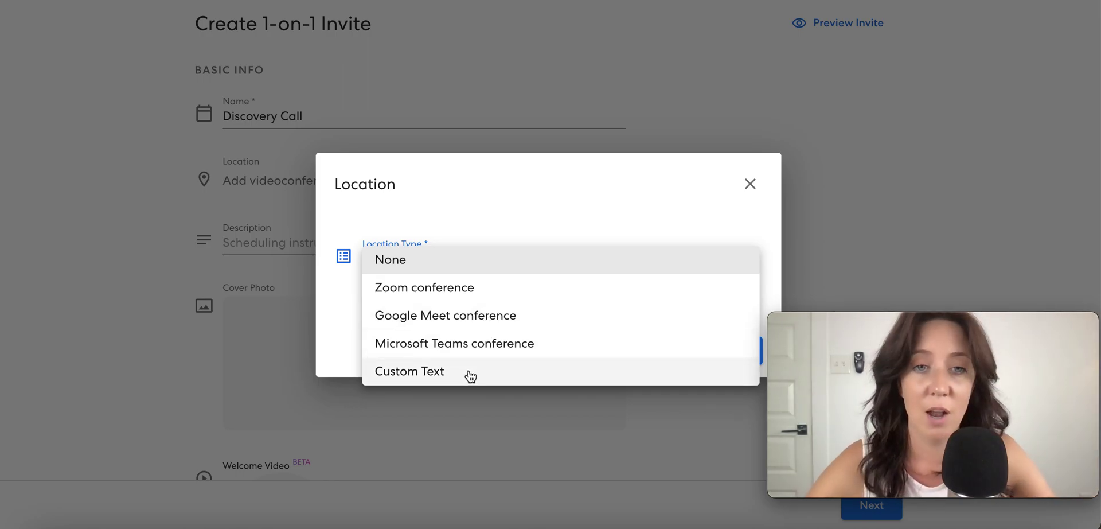
{"action": "left_click", "coordinate": [468, 289]}
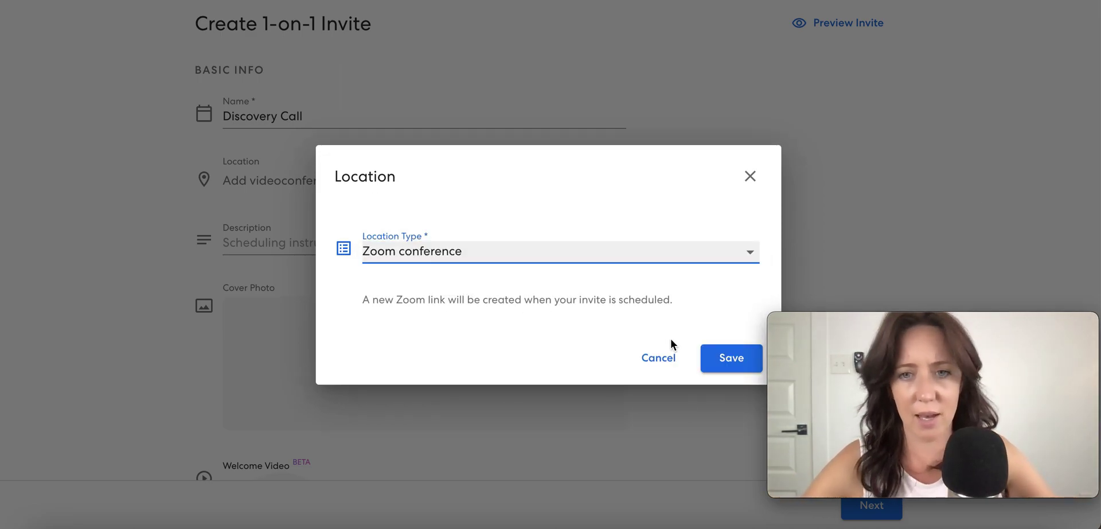
{"action": "left_click", "coordinate": [738, 360]}
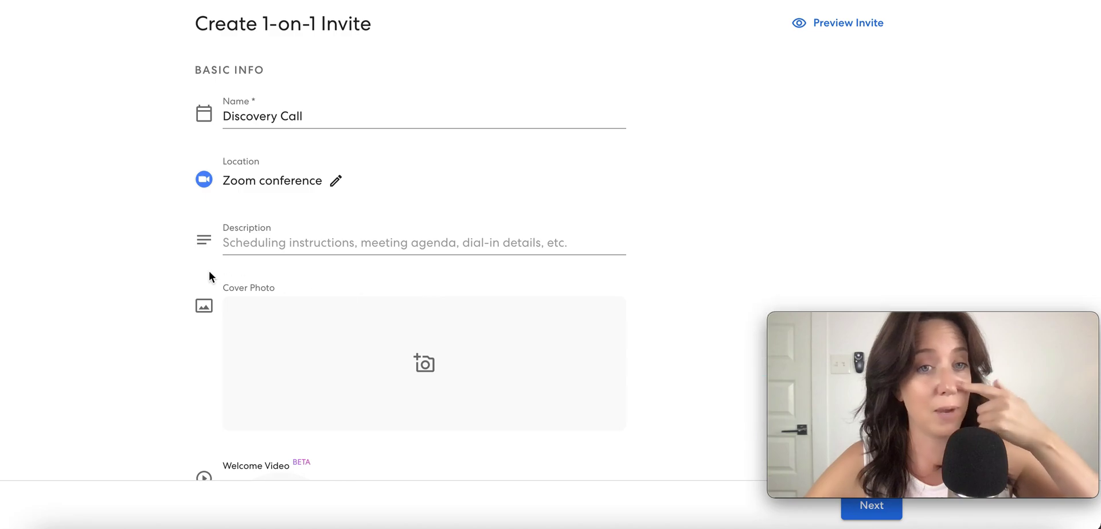
Step: Place the cursor in the invite's Description field
{"action": "scroll", "coordinate": [146, 285], "scroll_direction": "down", "scroll_amount": 1}
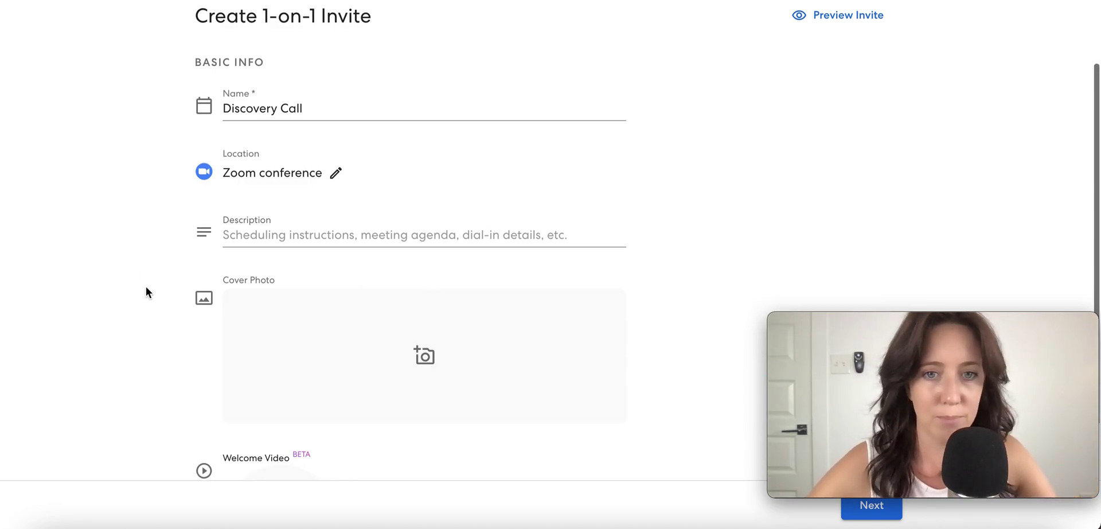
{"action": "left_click", "coordinate": [272, 227]}
{"action": "left_click", "coordinate": [285, 230]}
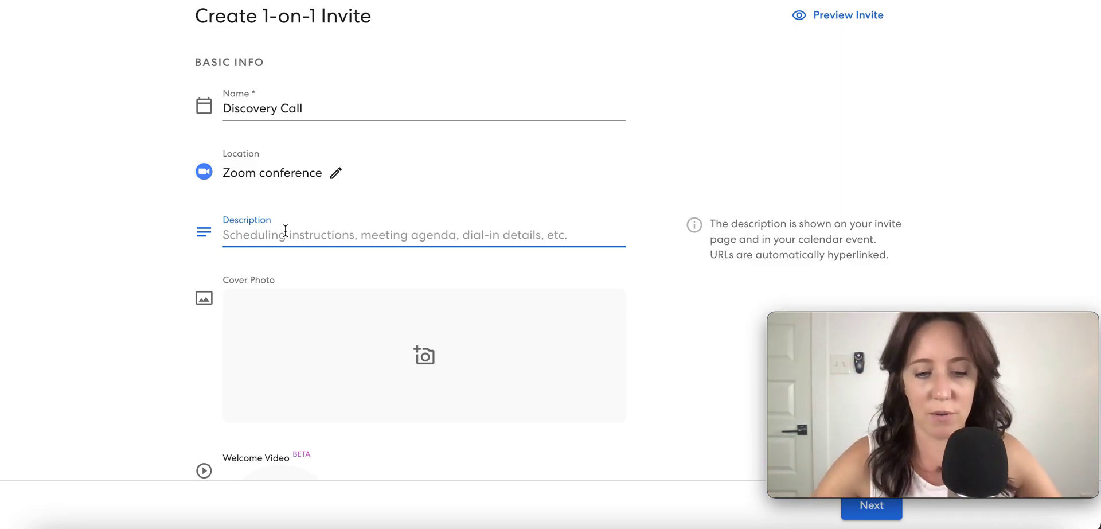
Step: Enter the description '30-minute introductory call to meet.'
{"action": "type", "text": "30-"}
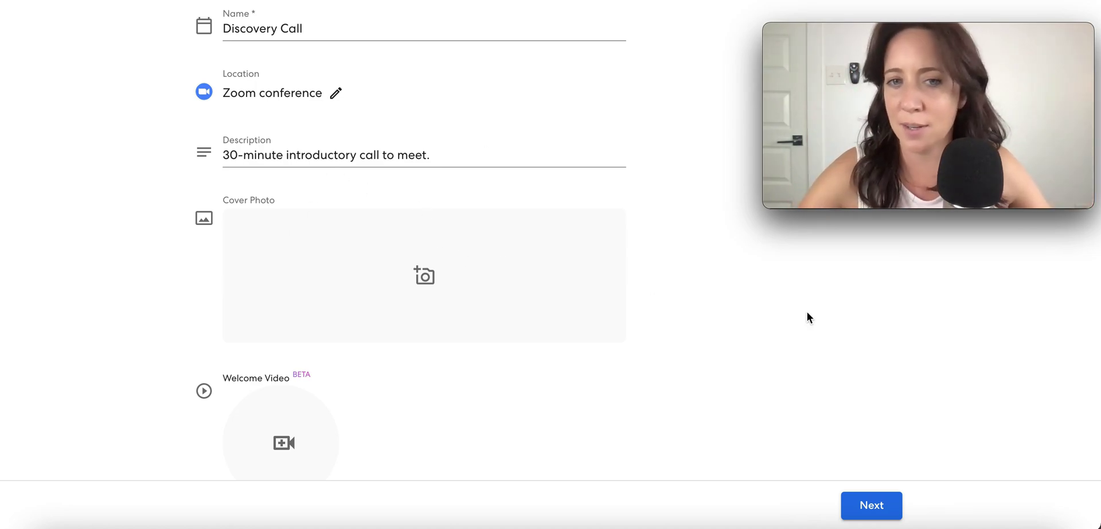
{"action": "mouse_move", "coordinate": [266, 221]}
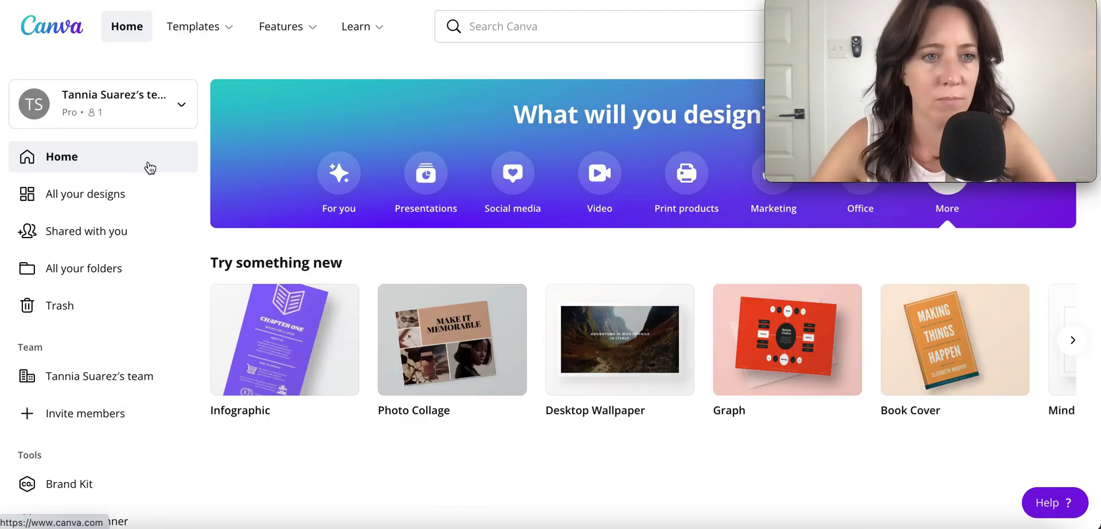
Step: Open the starred banner design, edit its title text, and resize the subtitle bar
{"action": "left_click", "coordinate": [968, 33]}
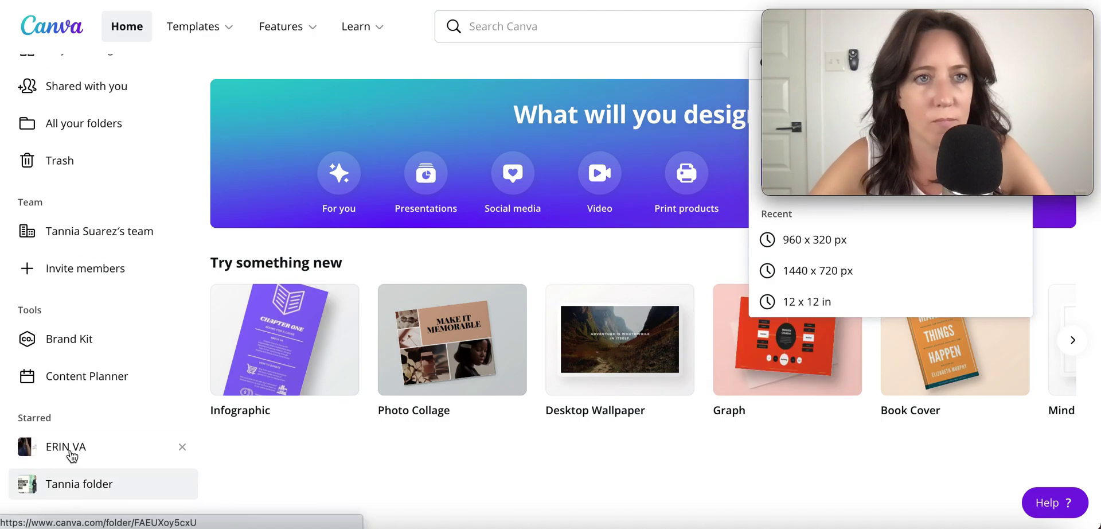
{"action": "left_click", "coordinate": [67, 446]}
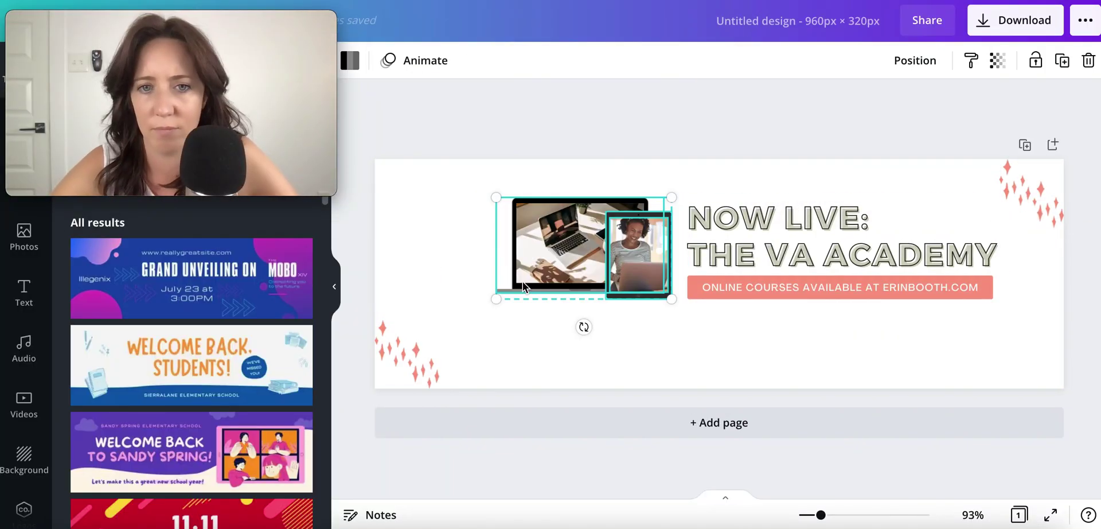
{"action": "double_click", "coordinate": [809, 251]}
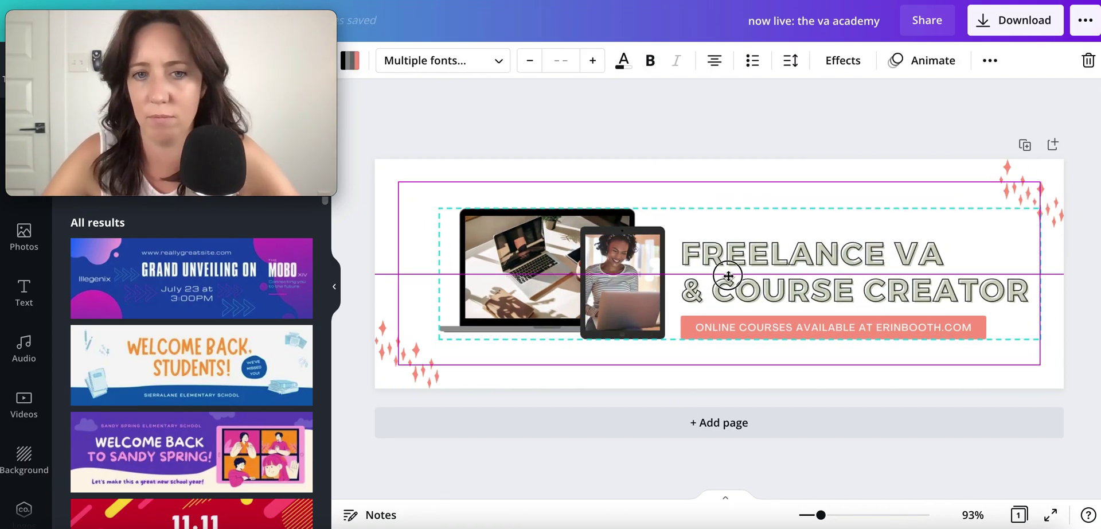
{"action": "left_click_drag", "start_coordinate": [915, 336], "coordinate": [1002, 338]}
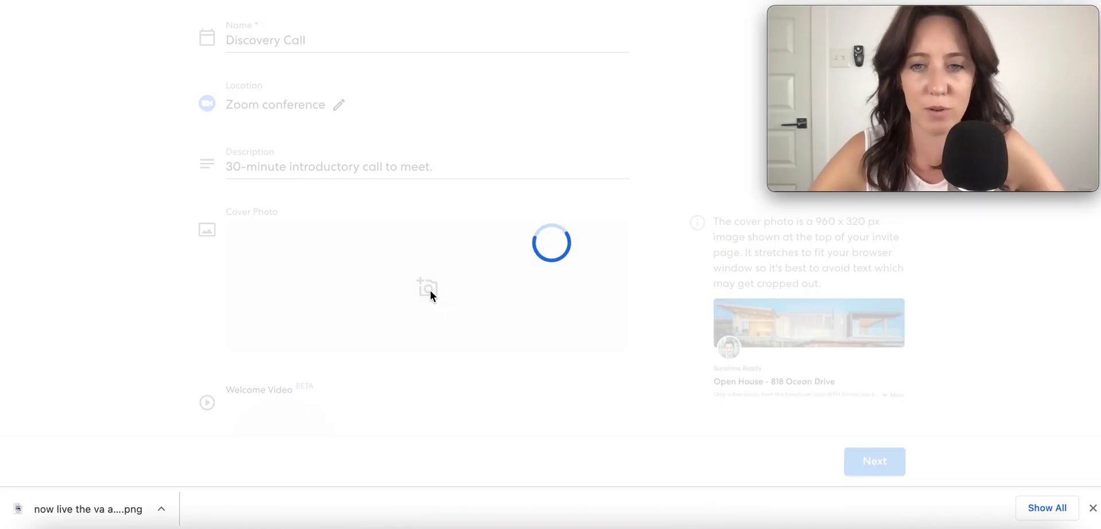
Step: Upload 'now live the va academy.png' from Downloads as the invite's cover photo, keeping the default crop
{"action": "left_click", "coordinate": [431, 290]}
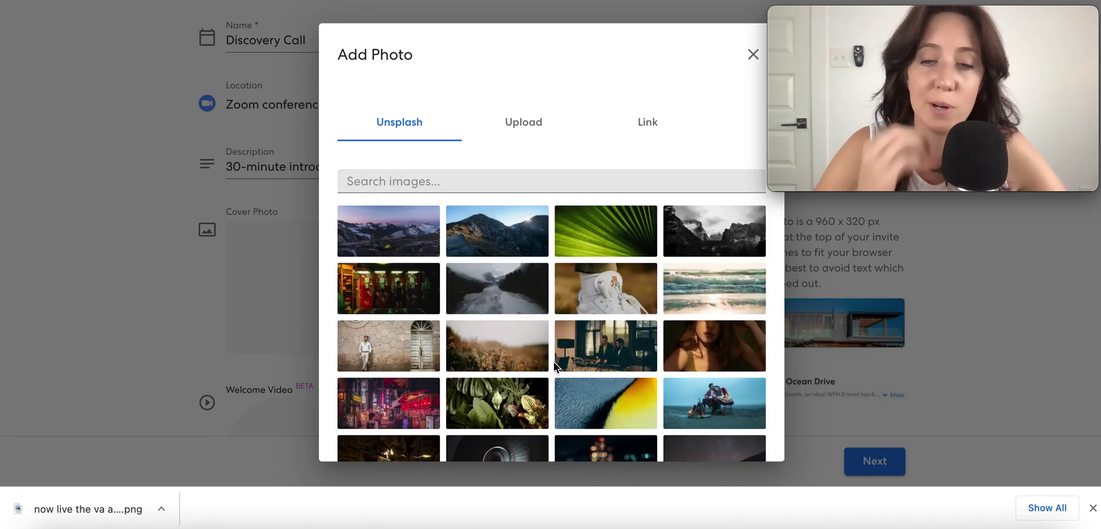
{"action": "scroll", "coordinate": [525, 370], "scroll_direction": "down", "scroll_amount": 5}
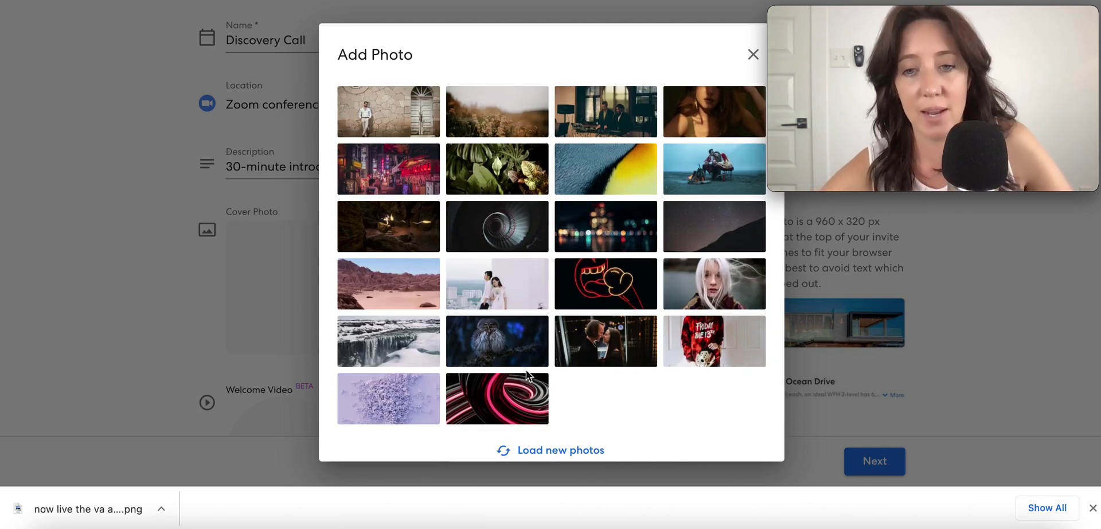
{"action": "scroll", "coordinate": [526, 370], "scroll_direction": "up", "scroll_amount": 5}
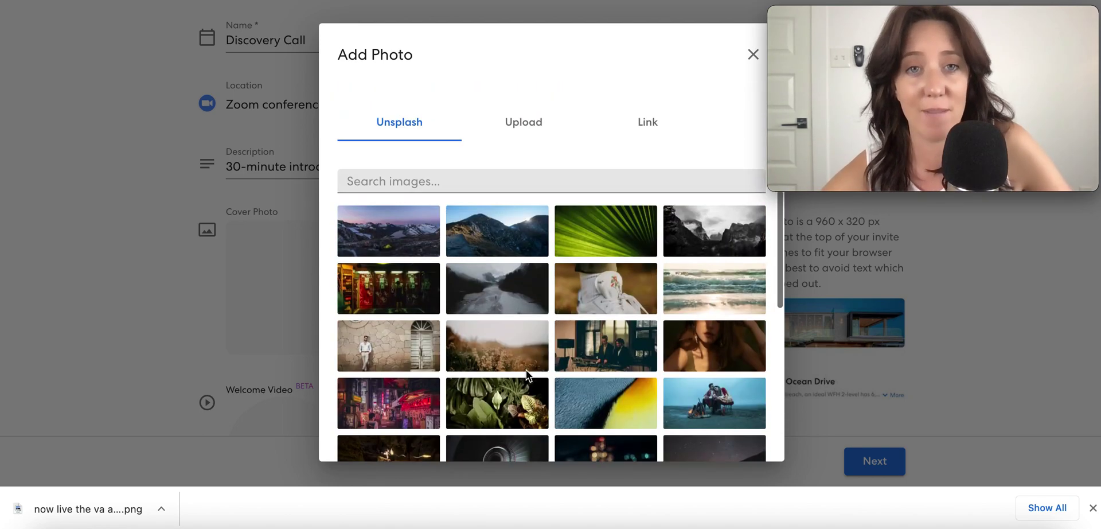
{"action": "left_click", "coordinate": [536, 125]}
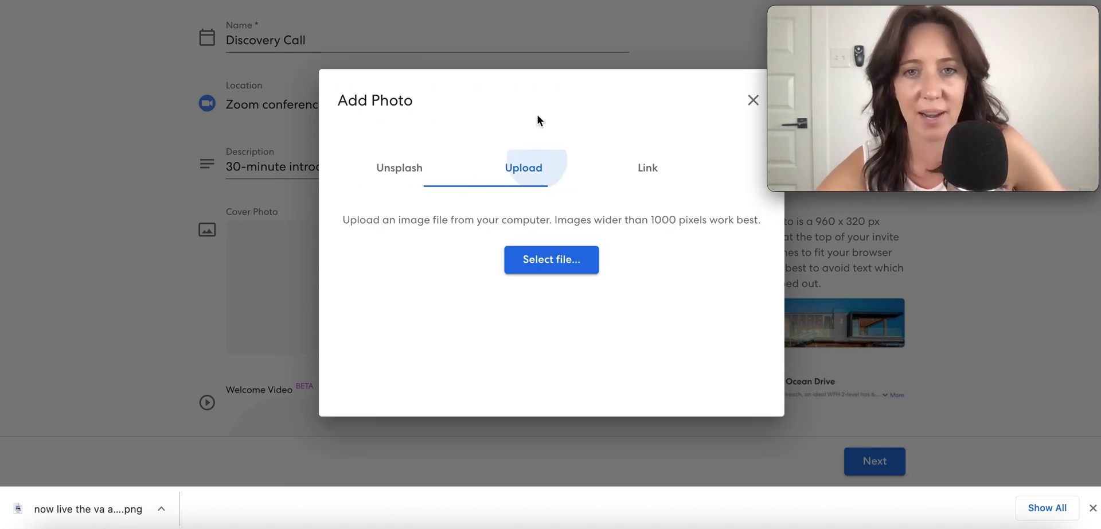
{"action": "left_click", "coordinate": [544, 258]}
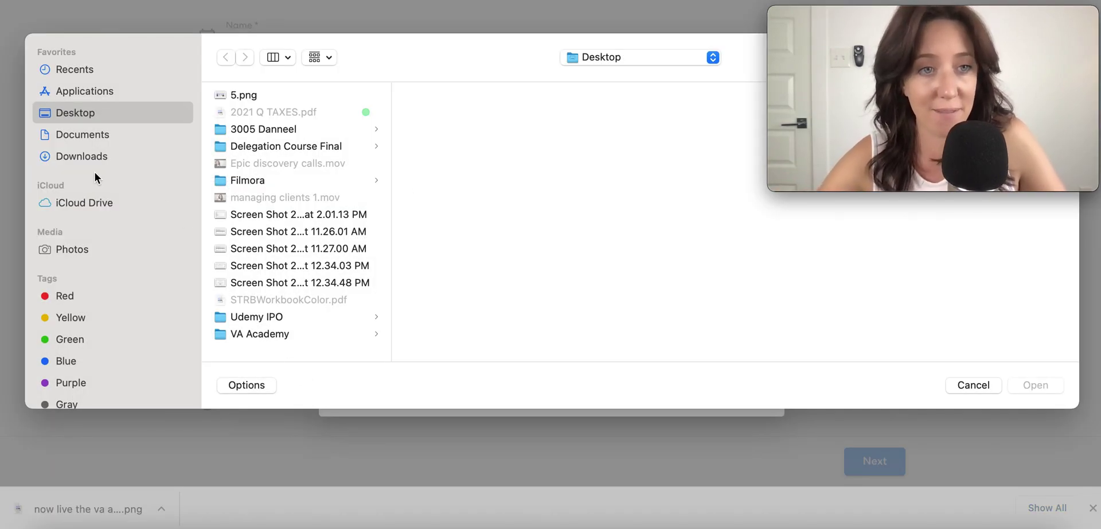
{"action": "left_click", "coordinate": [85, 158]}
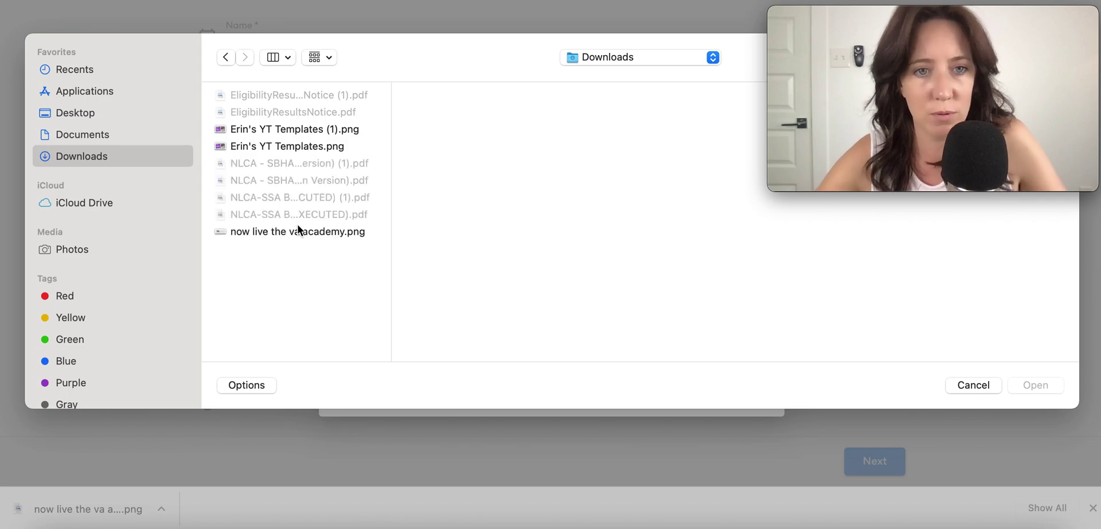
{"action": "left_click", "coordinate": [297, 231]}
{"action": "key", "text": "Return"}
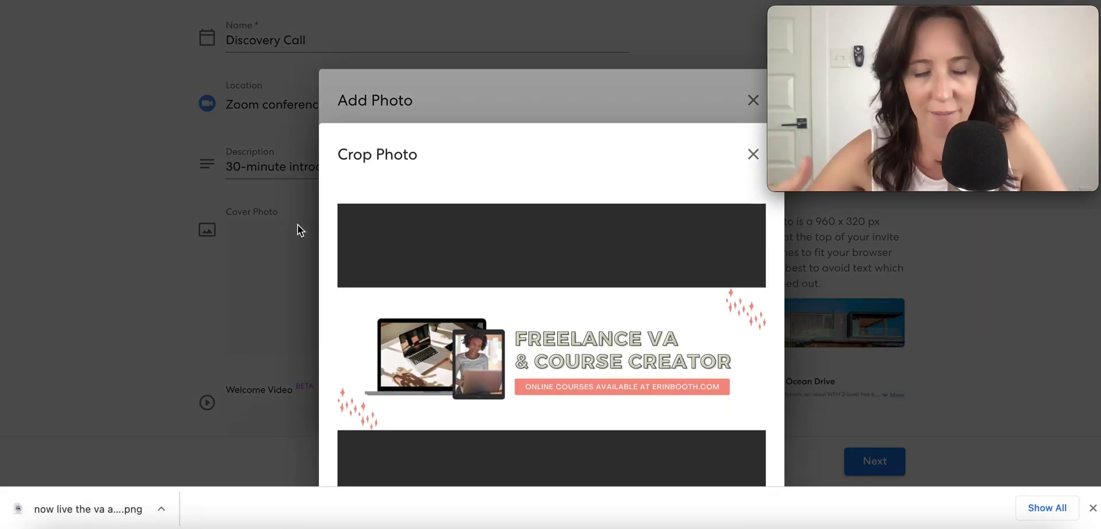
{"action": "left_click", "coordinate": [746, 435]}
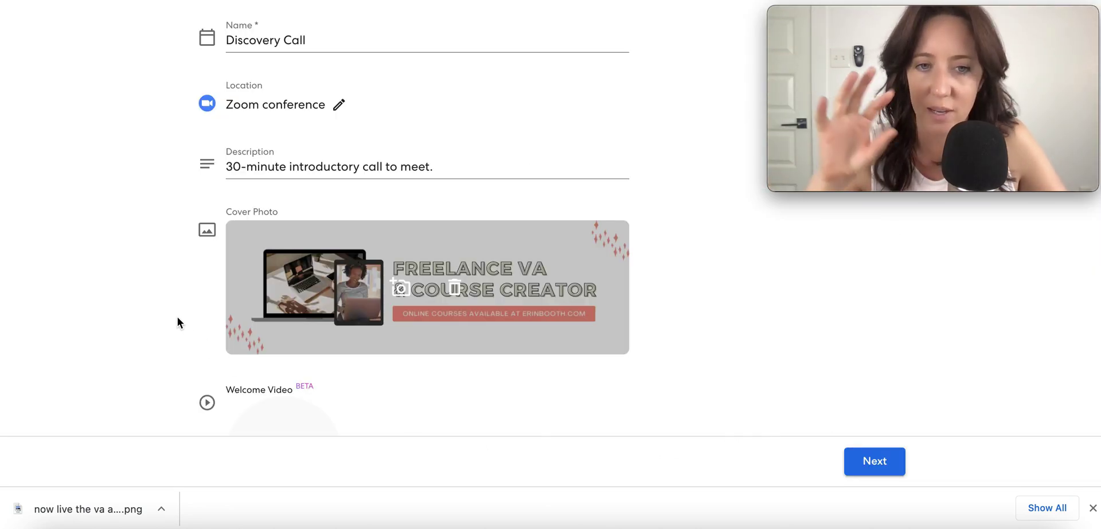
{"action": "mouse_move", "coordinate": [528, 224]}
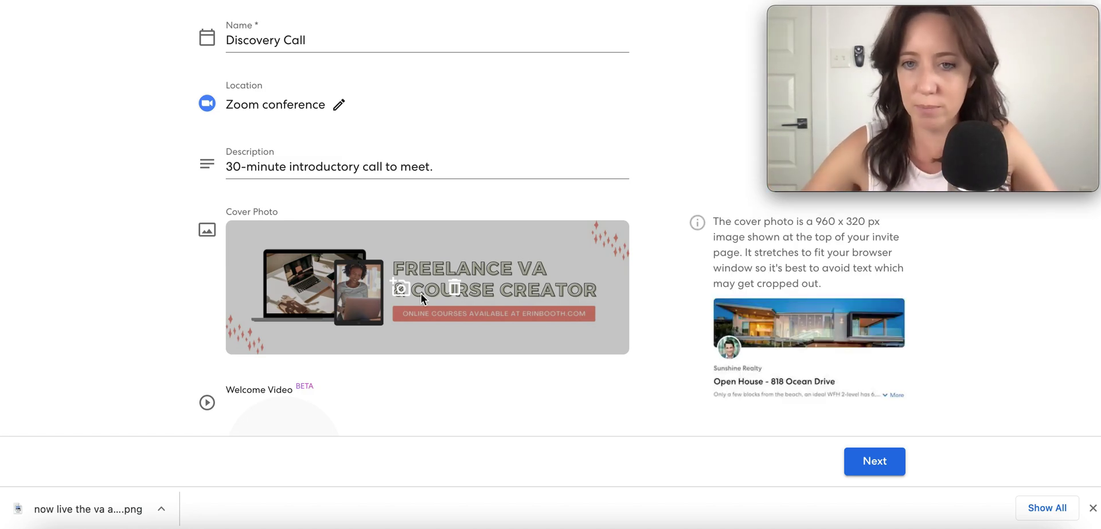
{"action": "scroll", "coordinate": [167, 323], "scroll_direction": "down", "scroll_amount": 3}
{"action": "mouse_move", "coordinate": [327, 322]}
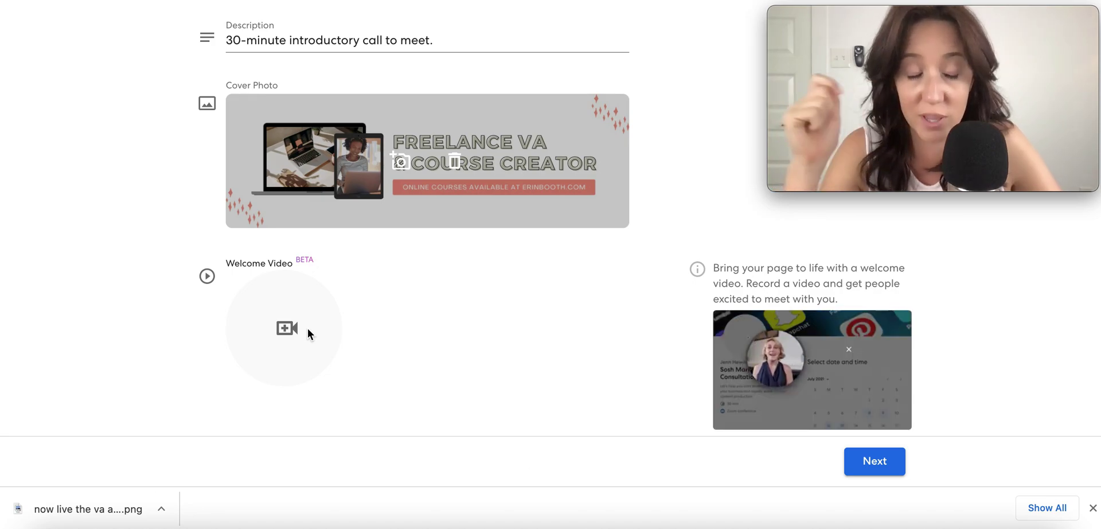
Step: Record a short welcome video, accept it, and move on to Available Times
{"action": "left_click", "coordinate": [308, 328]}
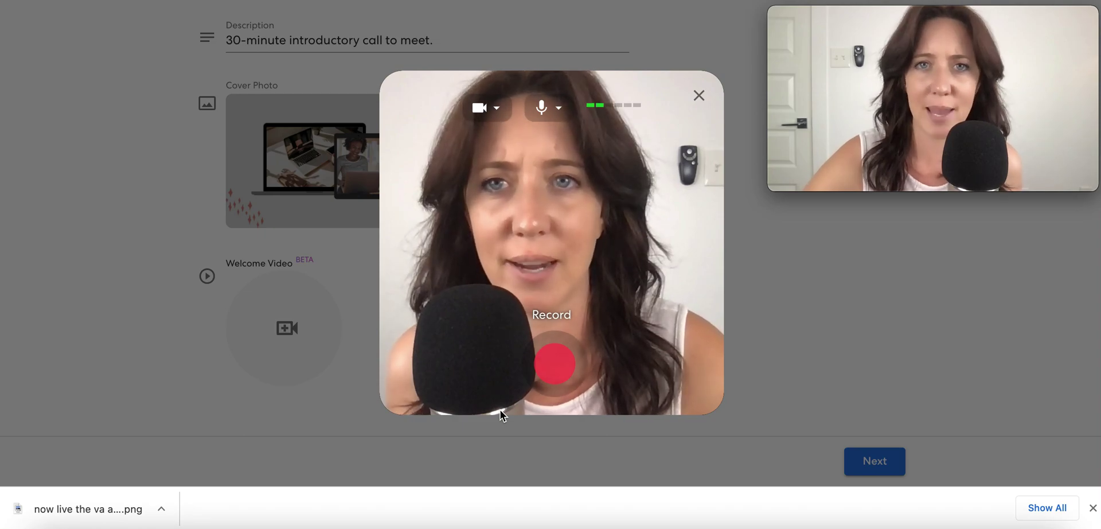
{"action": "left_click", "coordinate": [562, 371]}
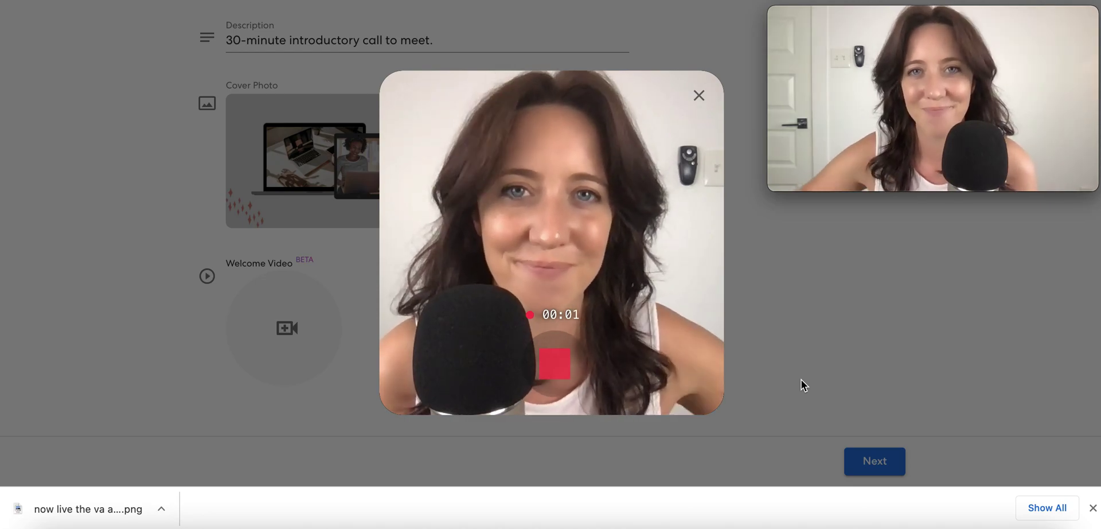
{"action": "left_click", "coordinate": [550, 363]}
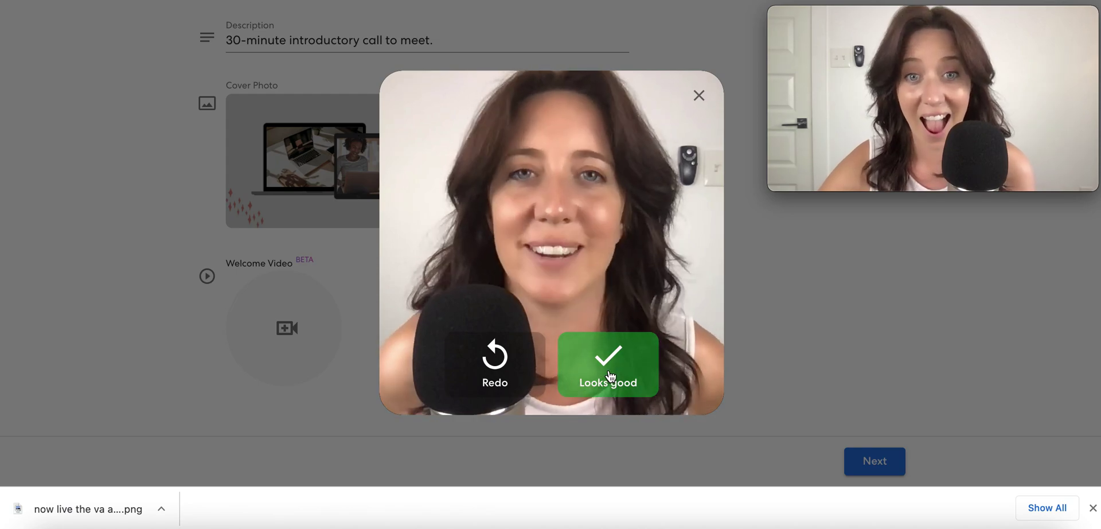
{"action": "key", "text": "XF86AudioRaiseVolume"}
{"action": "key", "text": "XF86AudioRaiseVolume"}
{"action": "key", "text": "XF86AudioRaiseVolume"}
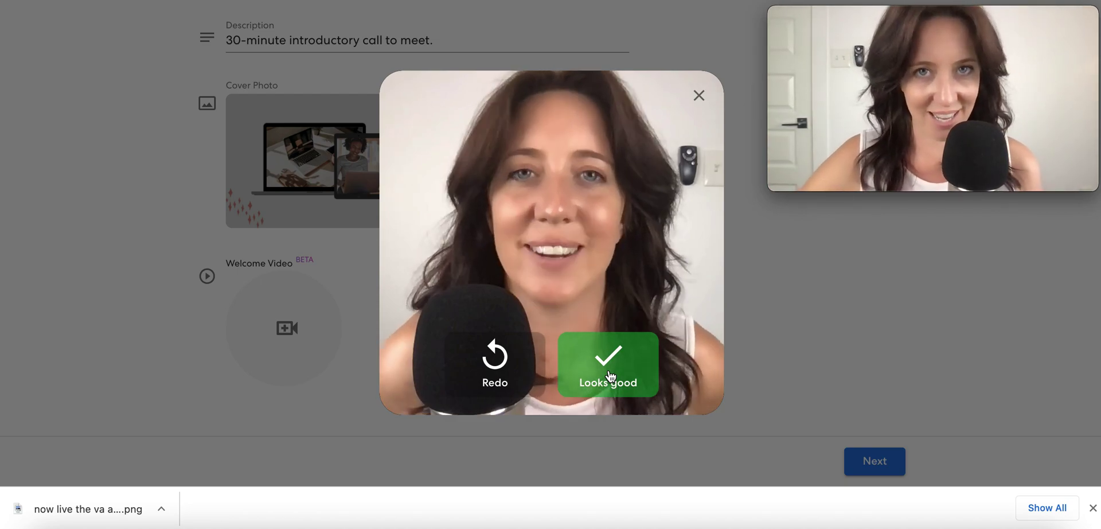
{"action": "left_click", "coordinate": [609, 376]}
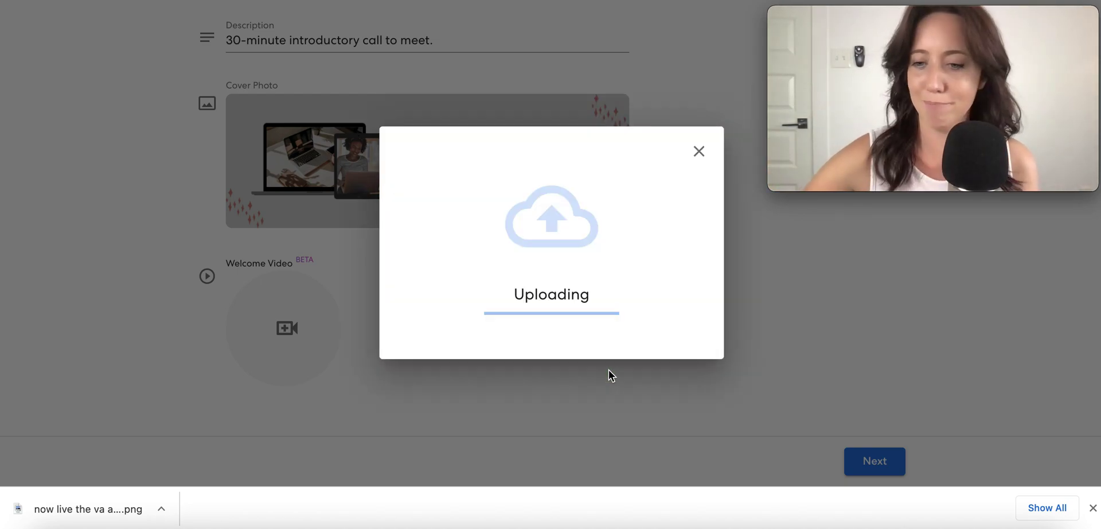
{"action": "key", "text": "XF86AudioLowerVolume"}
{"action": "key", "text": "XF86AudioLowerVolume"}
{"action": "key", "text": "XF86AudioLowerVolume"}
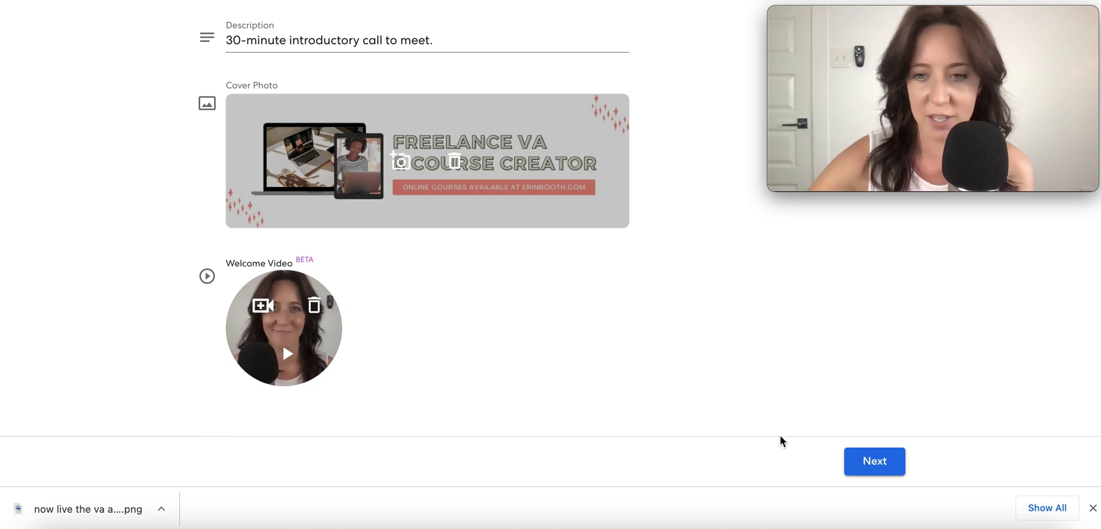
{"action": "left_click", "coordinate": [889, 465]}
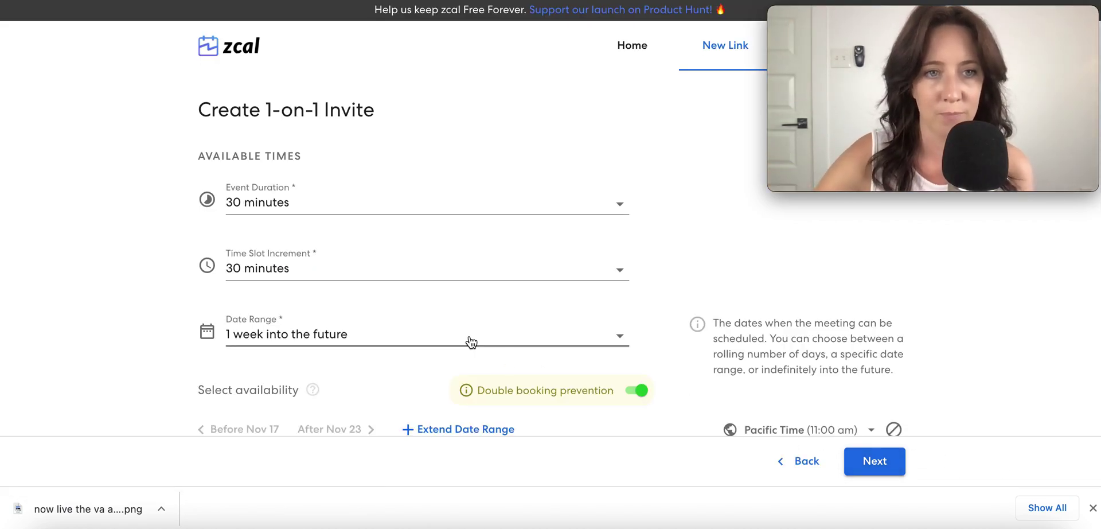
Step: Keep 30-minute slots with the '1 week into the future' date range, then go to Additional Options
{"action": "mouse_move", "coordinate": [382, 199]}
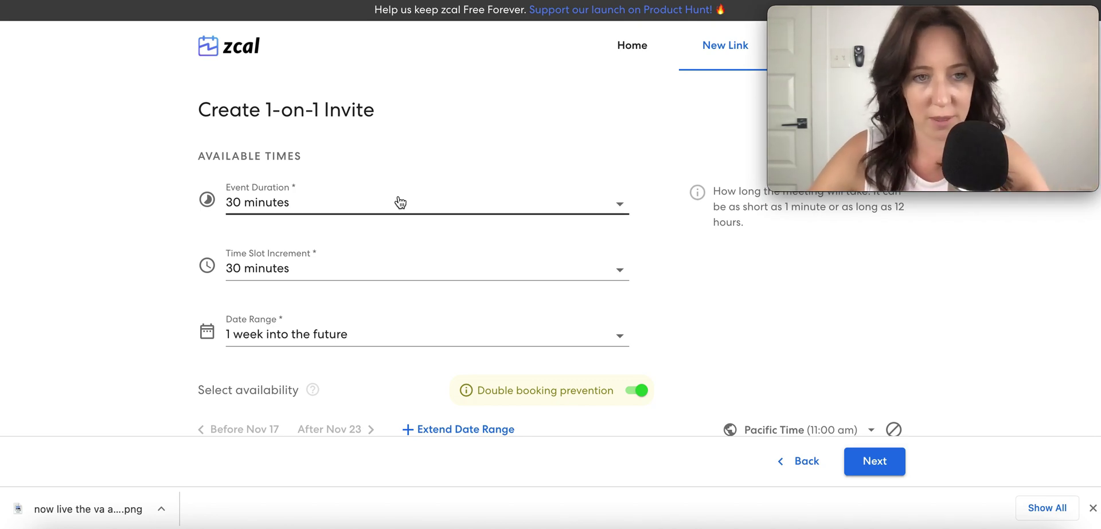
{"action": "scroll", "coordinate": [418, 346], "scroll_direction": "down", "scroll_amount": 3}
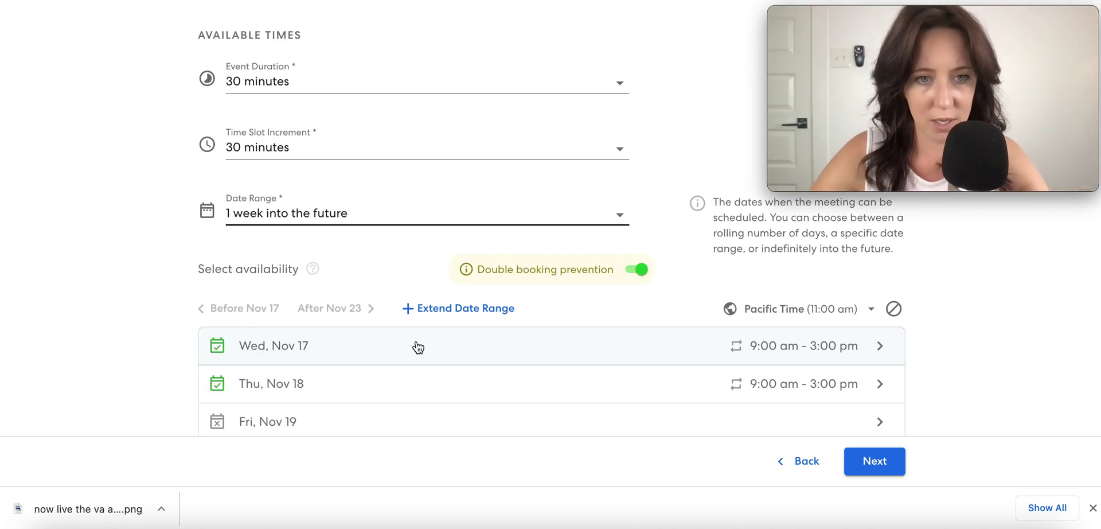
{"action": "left_click", "coordinate": [403, 214]}
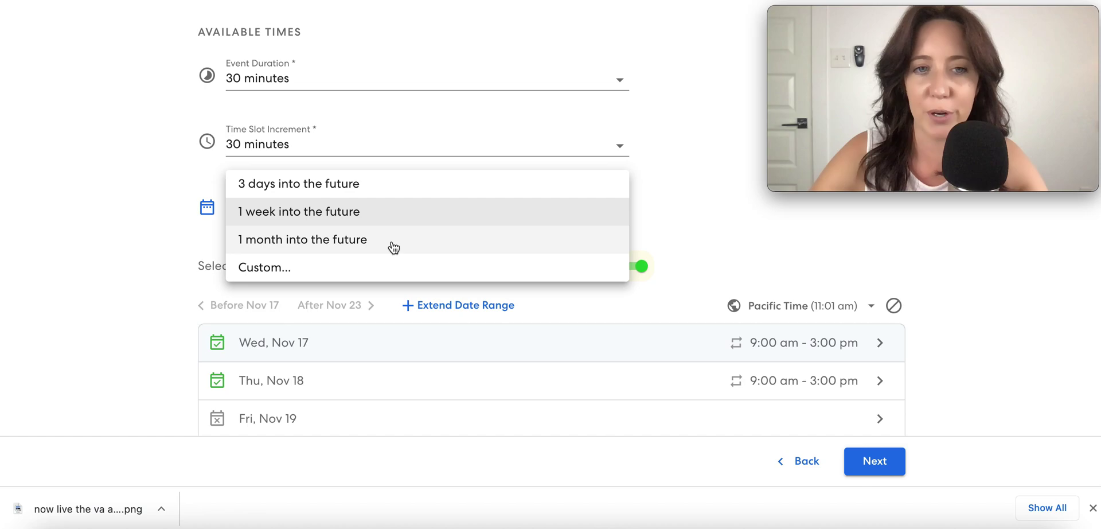
{"action": "left_click", "coordinate": [112, 265]}
{"action": "scroll", "coordinate": [126, 338], "scroll_direction": "down", "scroll_amount": 4}
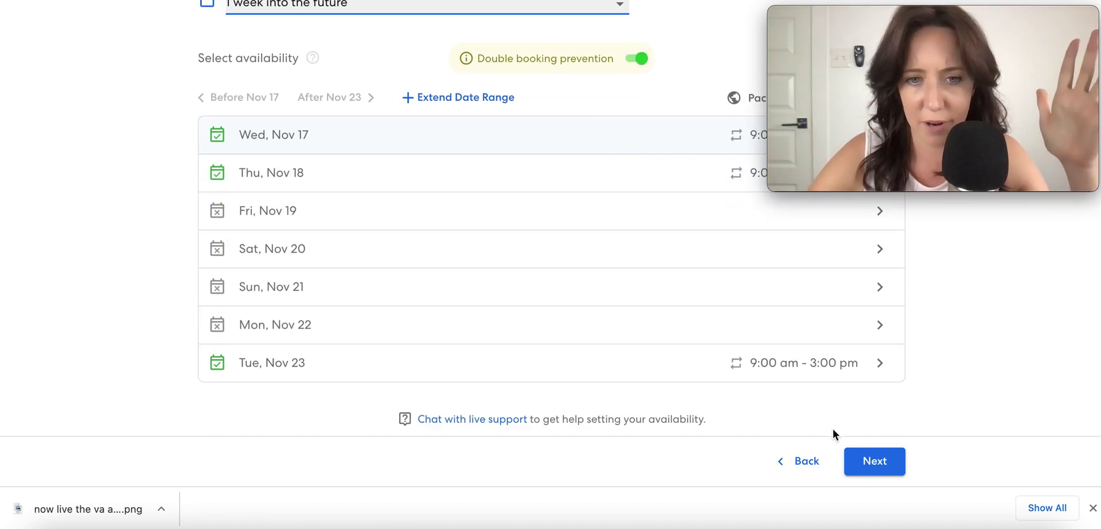
{"action": "left_click", "coordinate": [873, 459]}
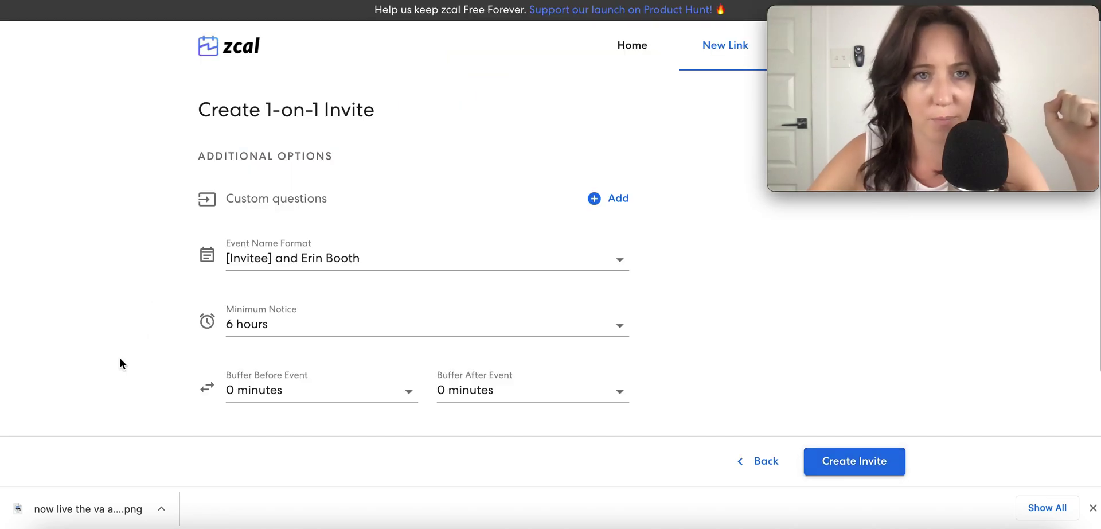
{"action": "scroll", "coordinate": [120, 358], "scroll_direction": "down", "scroll_amount": 2}
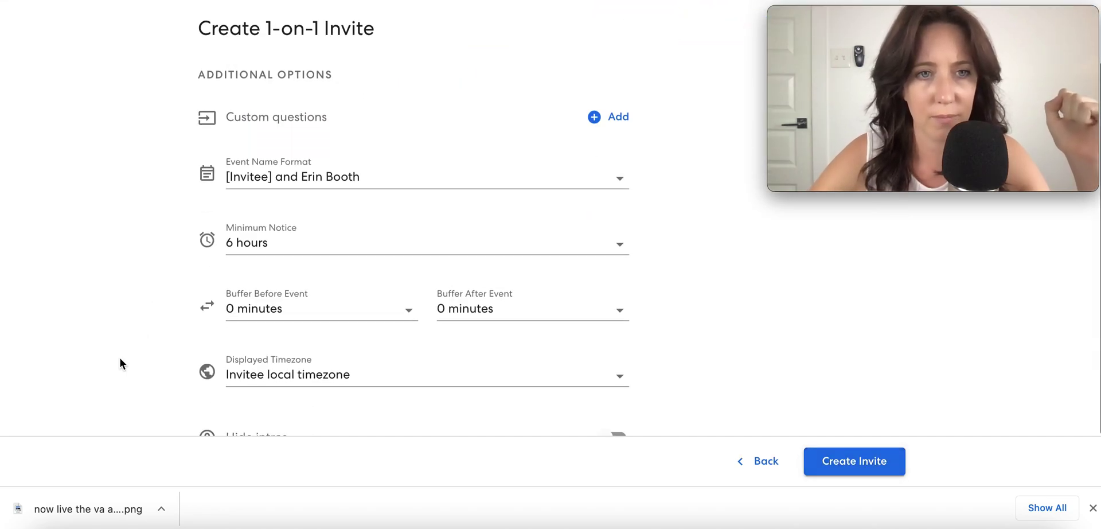
{"action": "mouse_move", "coordinate": [265, 118]}
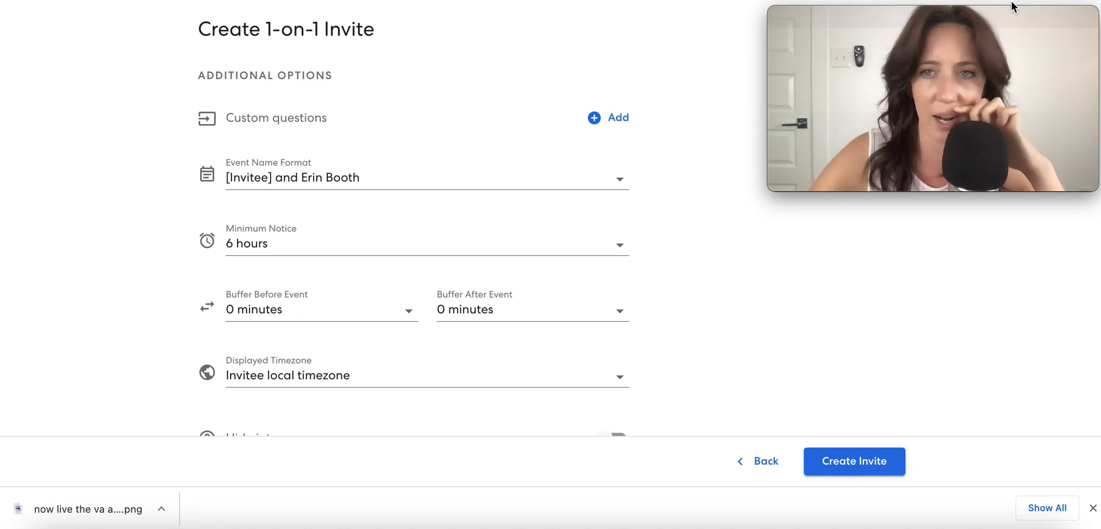
{"action": "mouse_move", "coordinate": [1012, 31]}
{"action": "left_click_drag", "start_coordinate": [1013, 31], "coordinate": [1008, 275]}
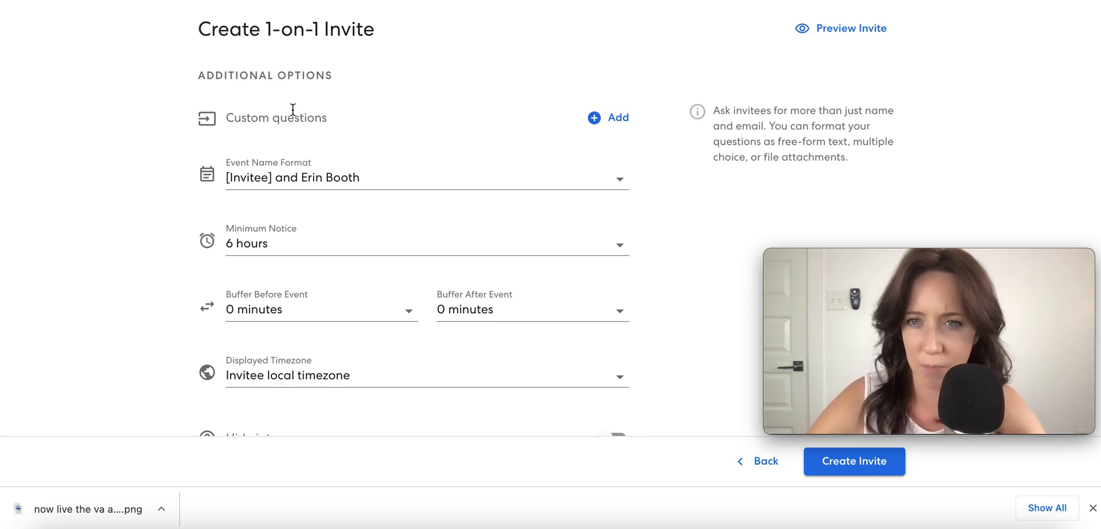
Step: Add a required Long Text custom question, 'What services are you looking for?'
{"action": "left_click", "coordinate": [619, 118]}
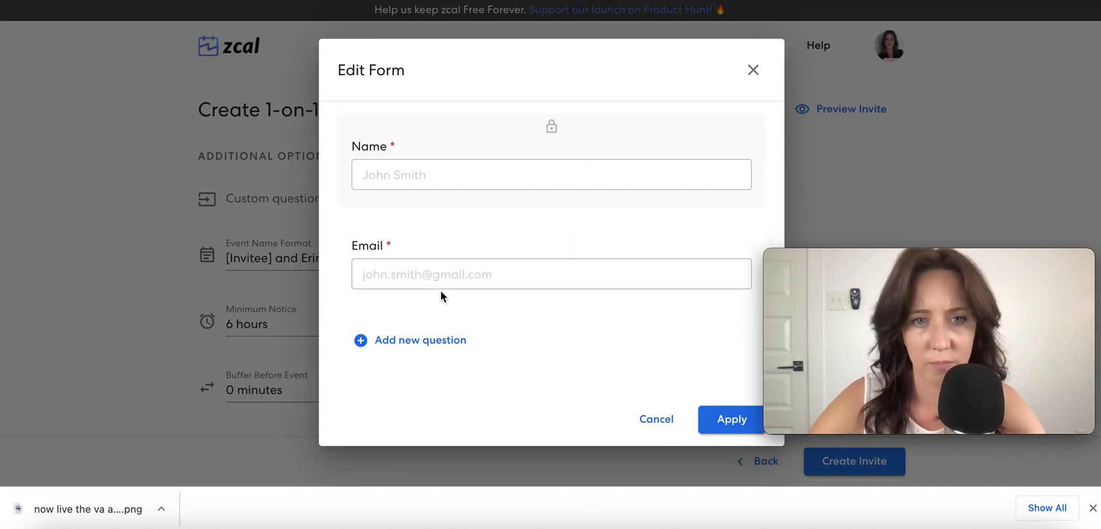
{"action": "left_click", "coordinate": [445, 343]}
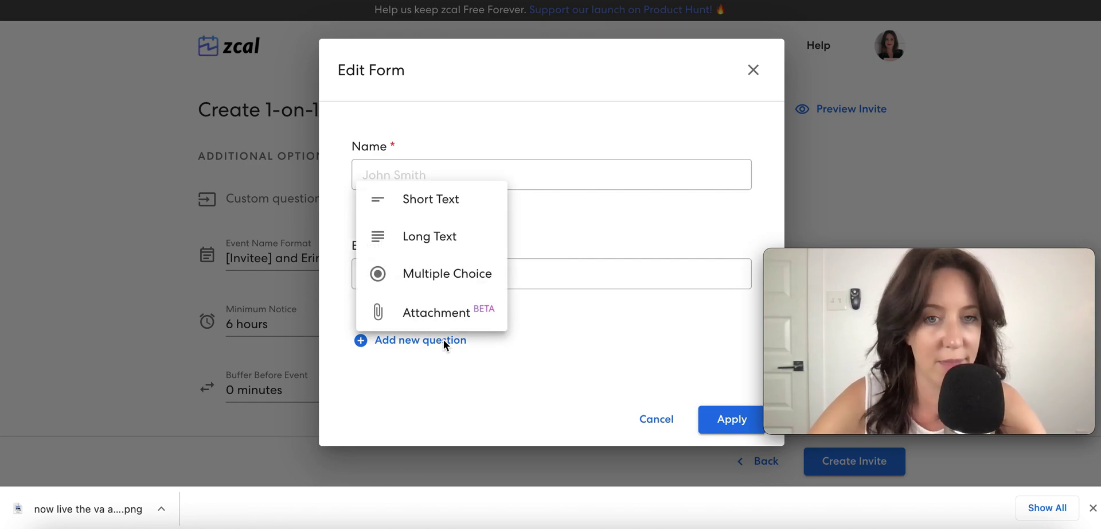
{"action": "left_click", "coordinate": [439, 237]}
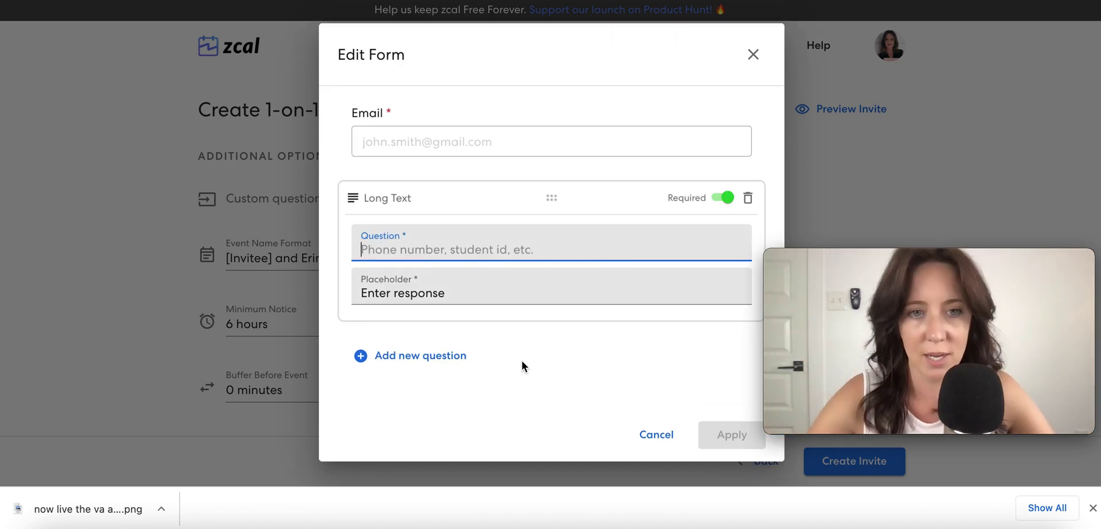
{"action": "type", "text": "What services are you looking for?"}
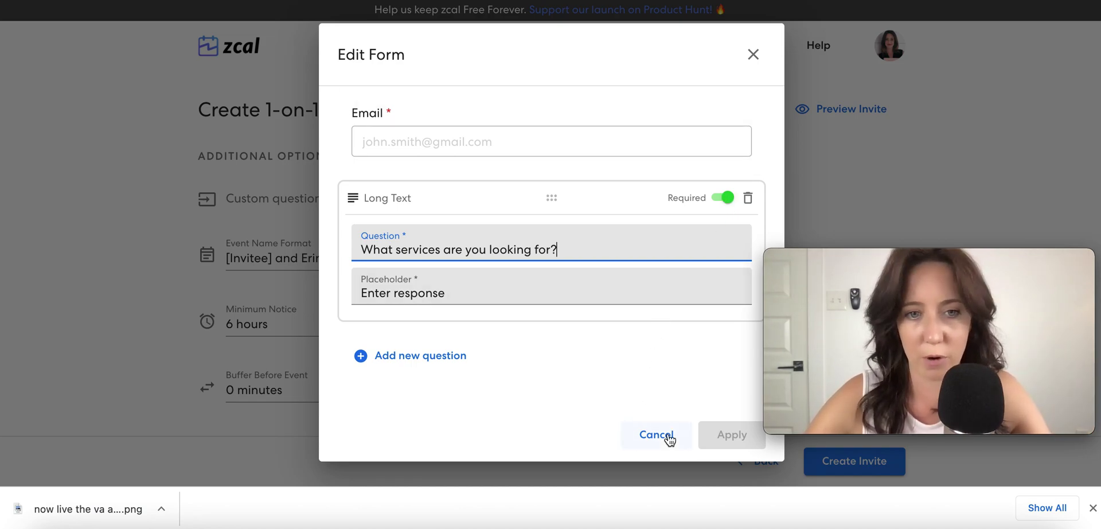
{"action": "left_click", "coordinate": [491, 425]}
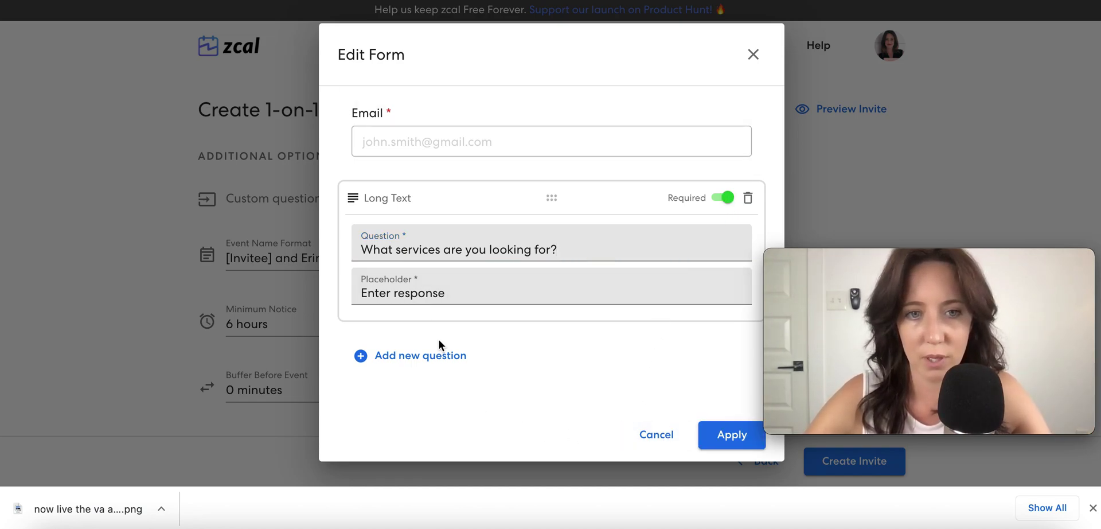
{"action": "left_click", "coordinate": [726, 441]}
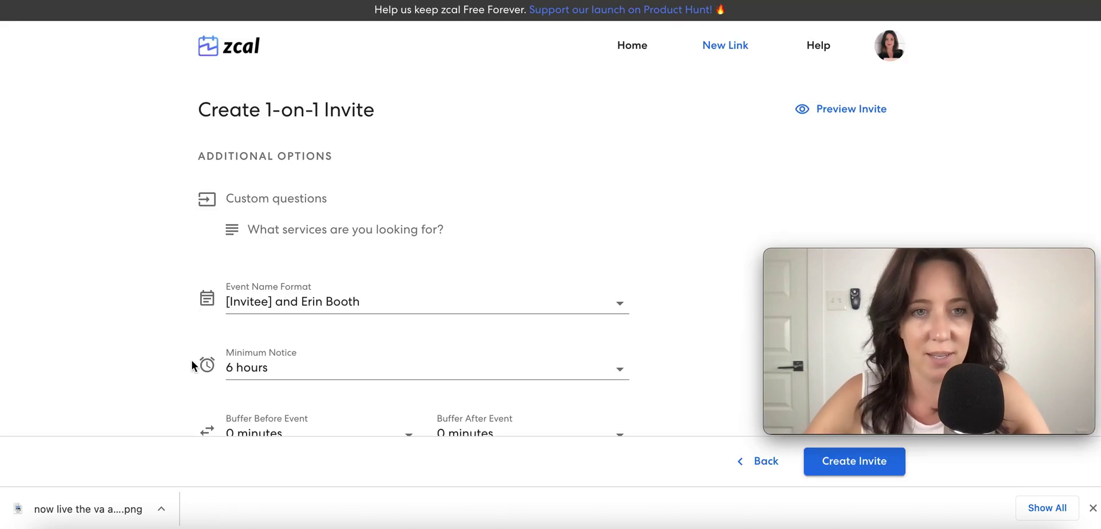
Step: Set the minimum notice to 1 hour and create the Discovery Call invite
{"action": "scroll", "coordinate": [133, 344], "scroll_direction": "down", "scroll_amount": 3}
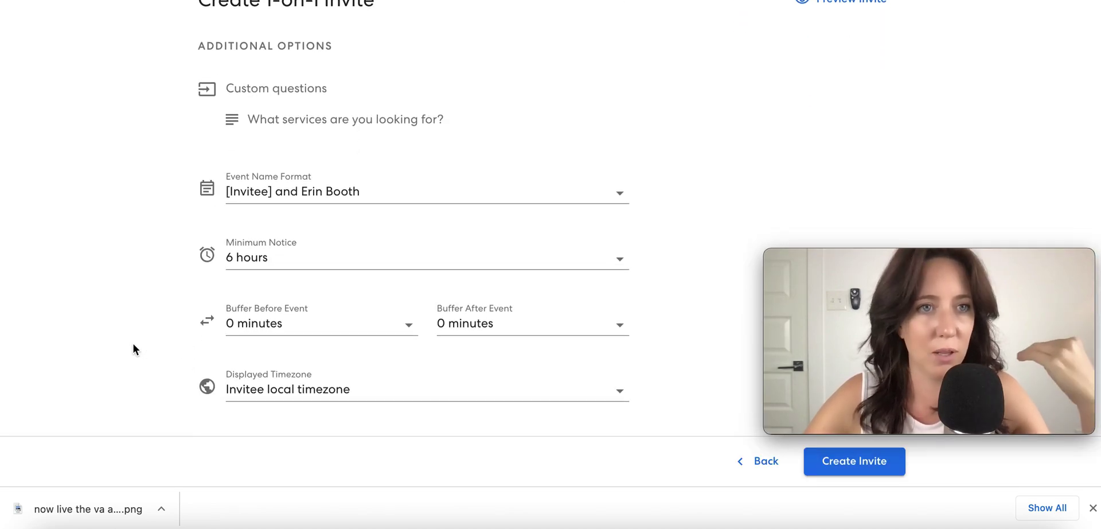
{"action": "scroll", "coordinate": [133, 344], "scroll_direction": "down", "scroll_amount": 1}
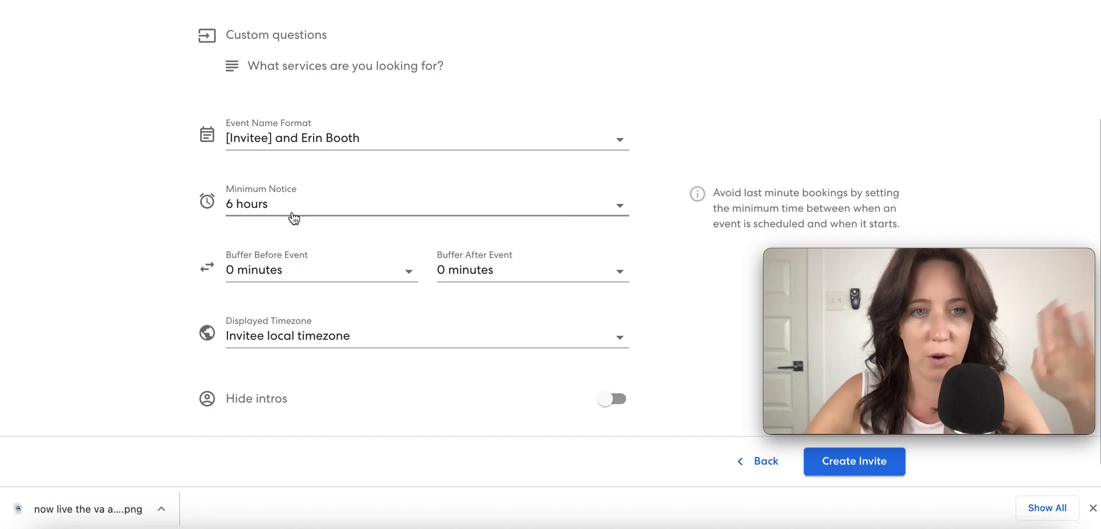
{"action": "left_click", "coordinate": [290, 214]}
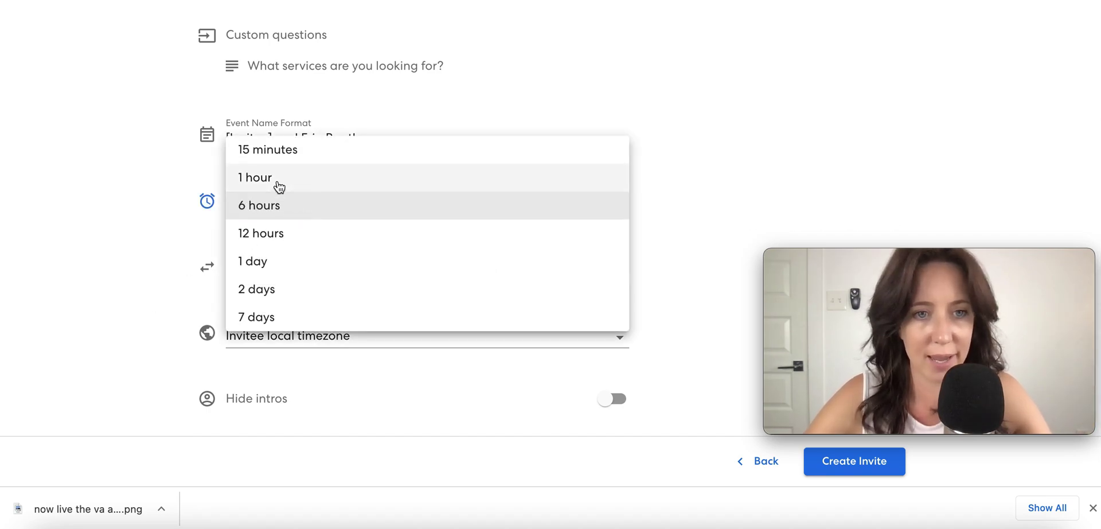
{"action": "left_click", "coordinate": [279, 187]}
{"action": "scroll", "coordinate": [98, 348], "scroll_direction": "down", "scroll_amount": 1}
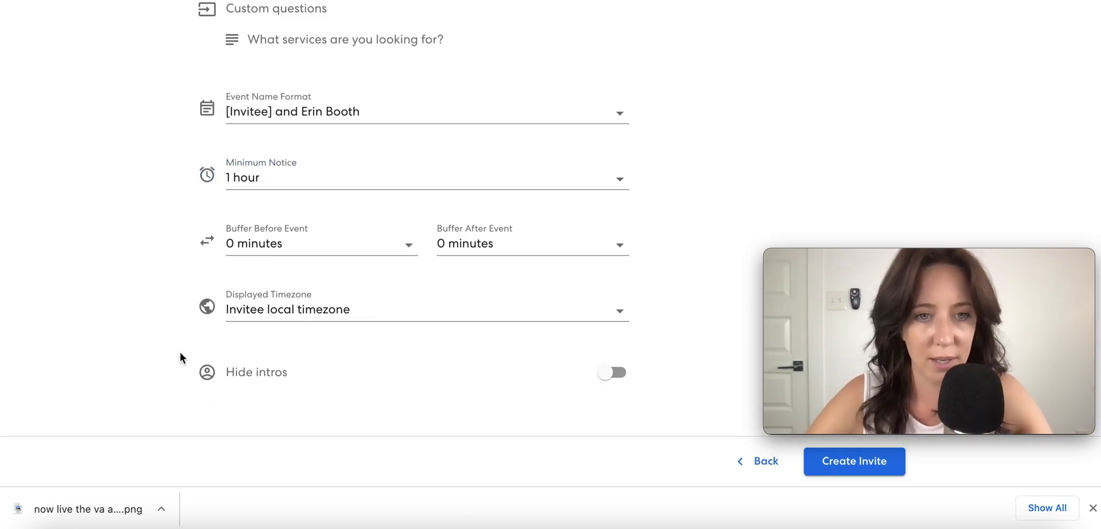
{"action": "mouse_move", "coordinate": [330, 309]}
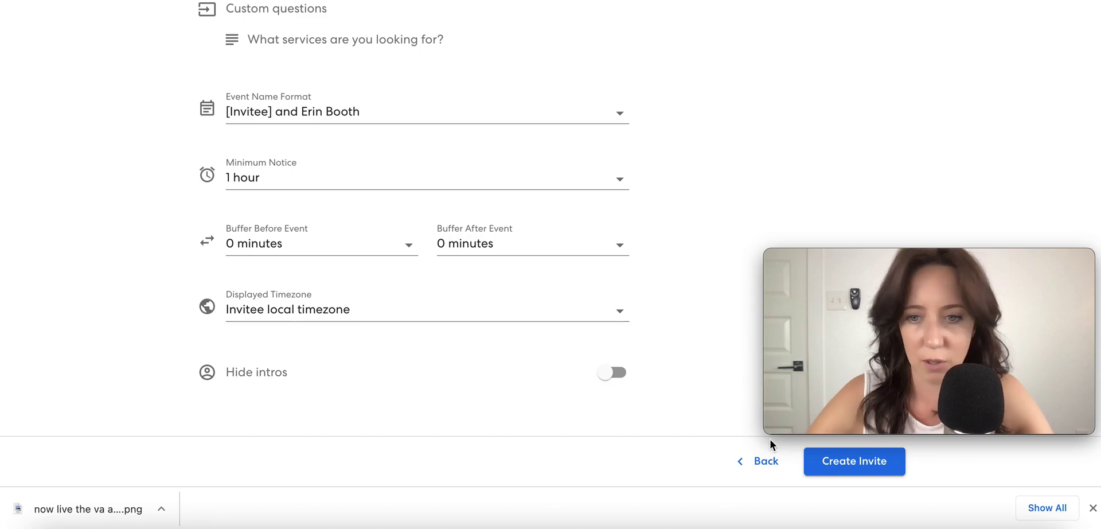
{"action": "left_click", "coordinate": [832, 459]}
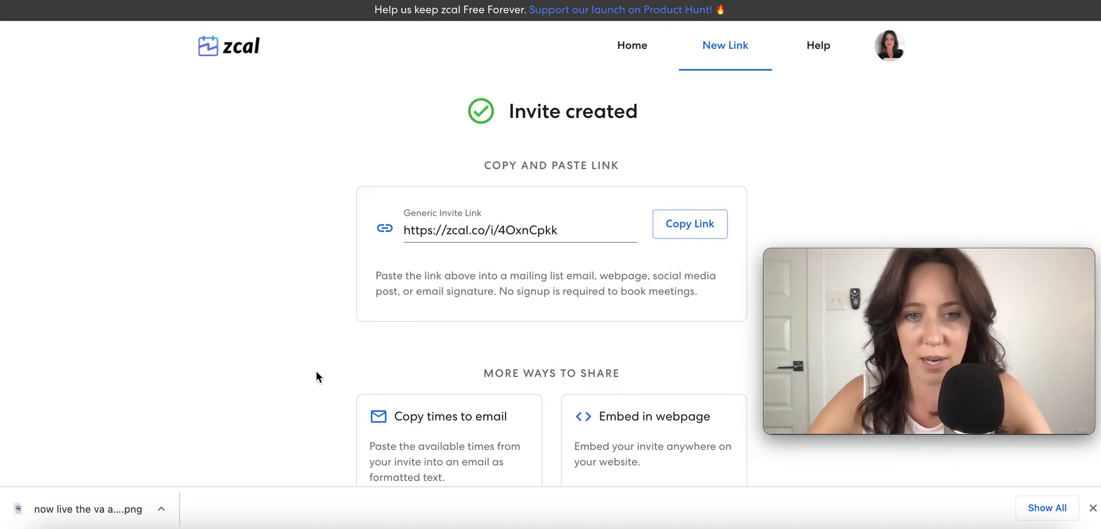
Step: Copy the invite link and paste it into a new Incognito window's address bar
{"action": "scroll", "coordinate": [316, 372], "scroll_direction": "down", "scroll_amount": 3}
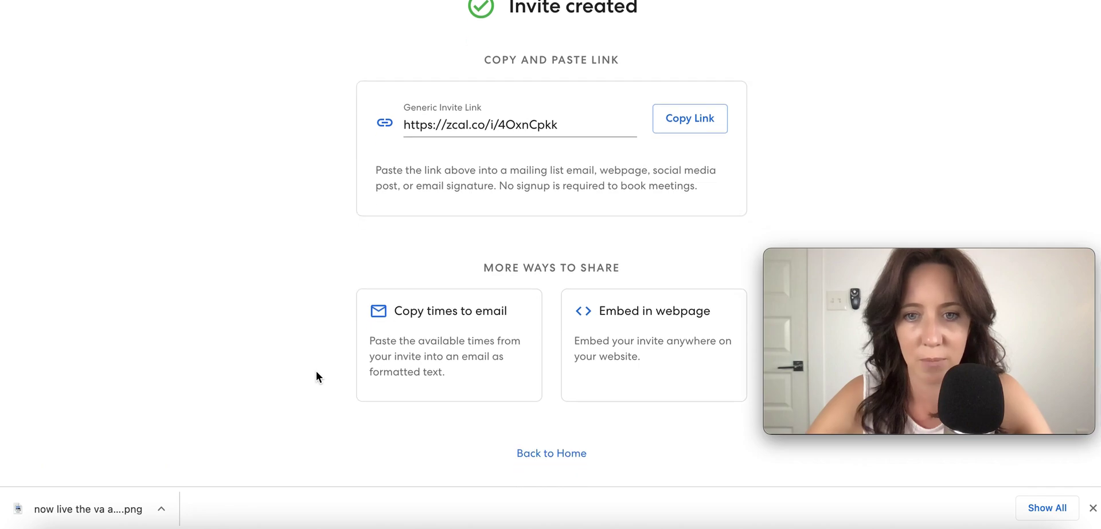
{"action": "left_click", "coordinate": [690, 121]}
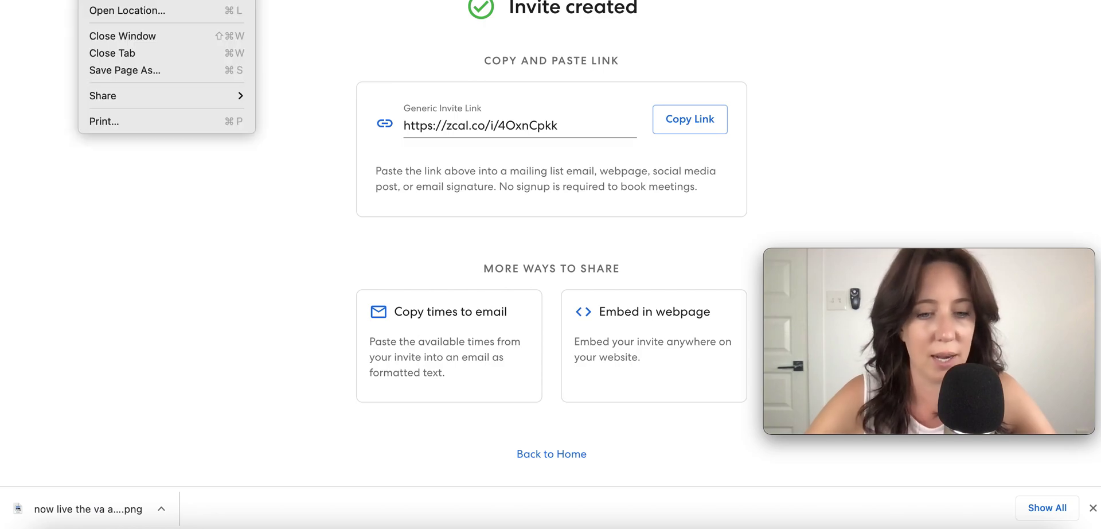
{"action": "left_click", "coordinate": [345, 54]}
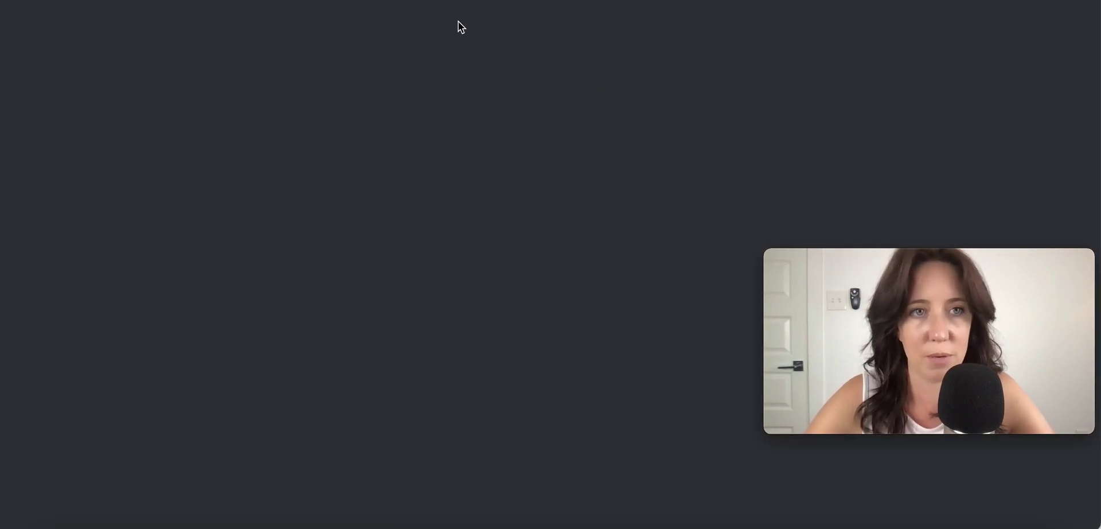
{"action": "key", "text": "ctrl+v"}
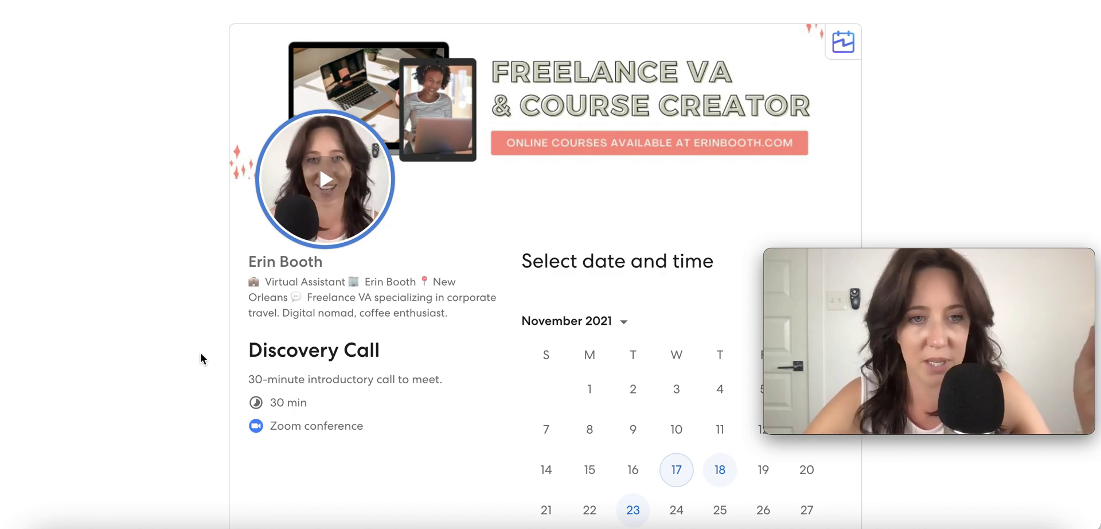
Step: Scroll through the public Discovery Call booking page and look over the host's bio
{"action": "scroll", "coordinate": [201, 358], "scroll_direction": "down", "scroll_amount": 1}
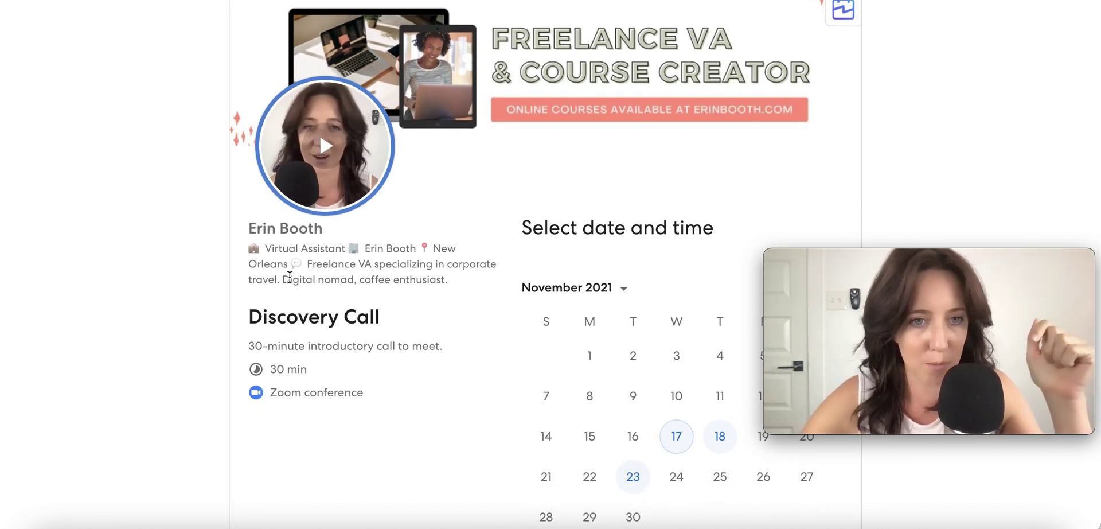
{"action": "left_click_drag", "start_coordinate": [290, 280], "coordinate": [439, 271]}
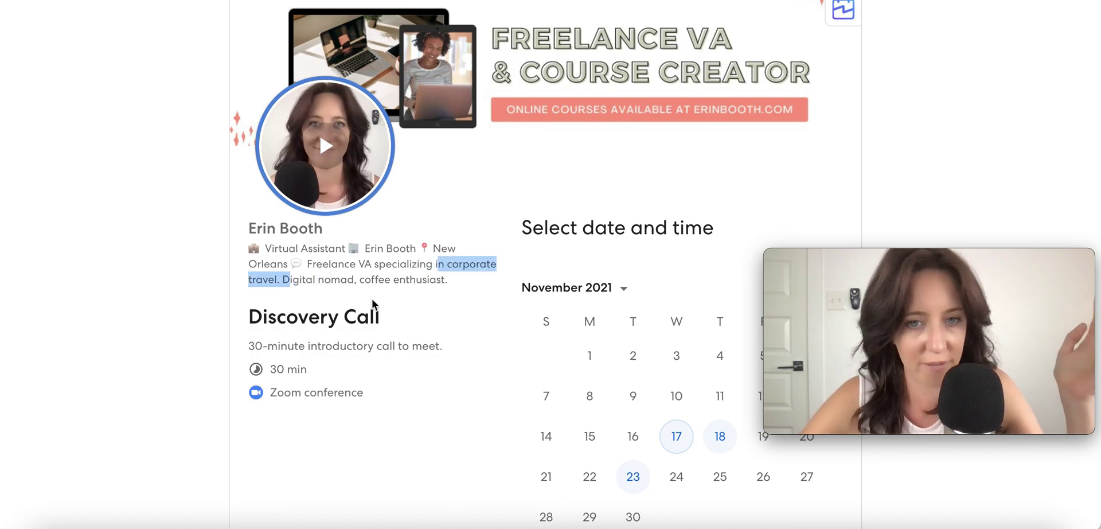
{"action": "left_click", "coordinate": [175, 361]}
{"action": "scroll", "coordinate": [150, 402], "scroll_direction": "down", "scroll_amount": 3}
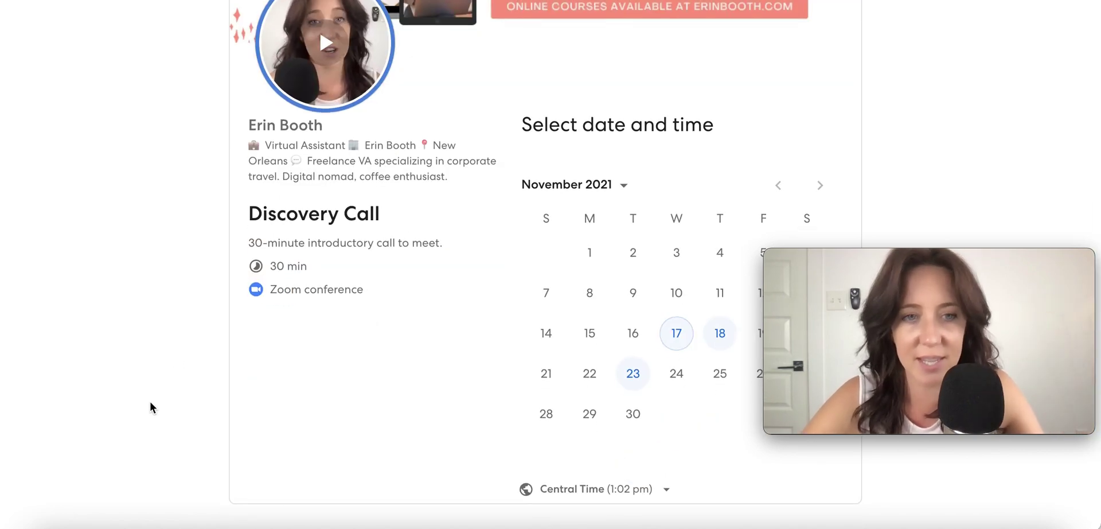
{"action": "scroll", "coordinate": [150, 402], "scroll_direction": "up", "scroll_amount": 4}
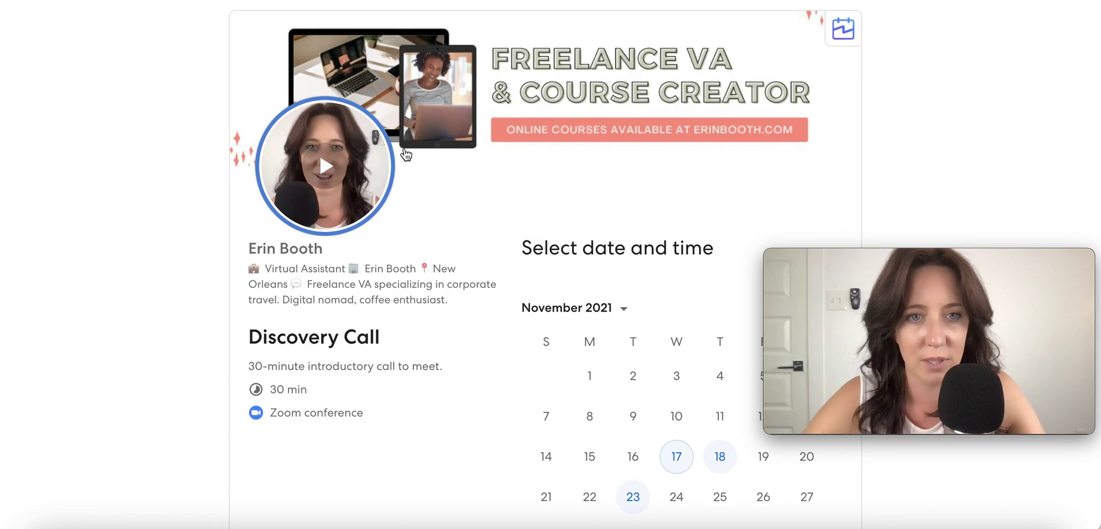
{"action": "scroll", "coordinate": [664, 71], "scroll_direction": "up", "scroll_amount": 1}
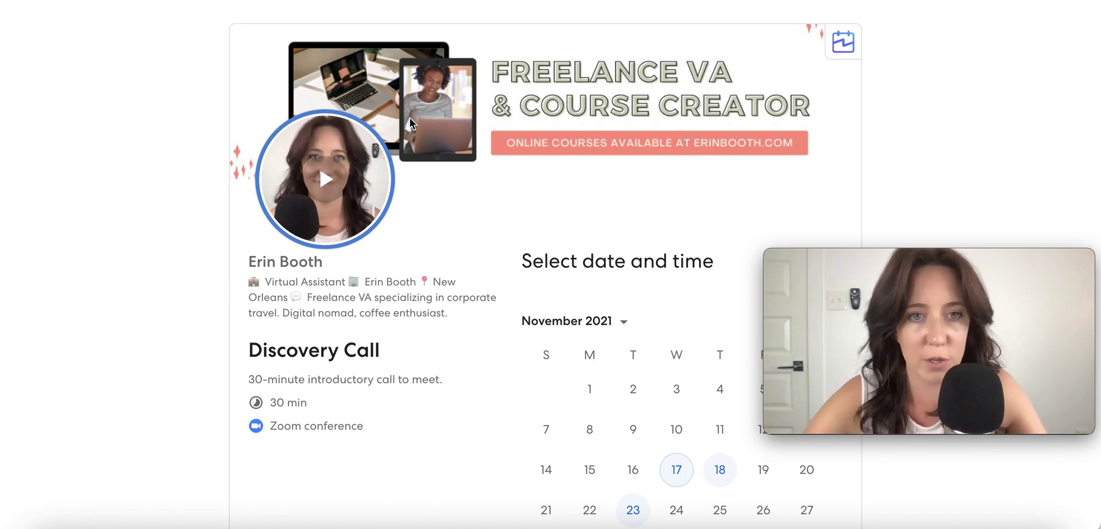
Step: Play the host's welcome video on the booking page, then close it
{"action": "left_click", "coordinate": [328, 180]}
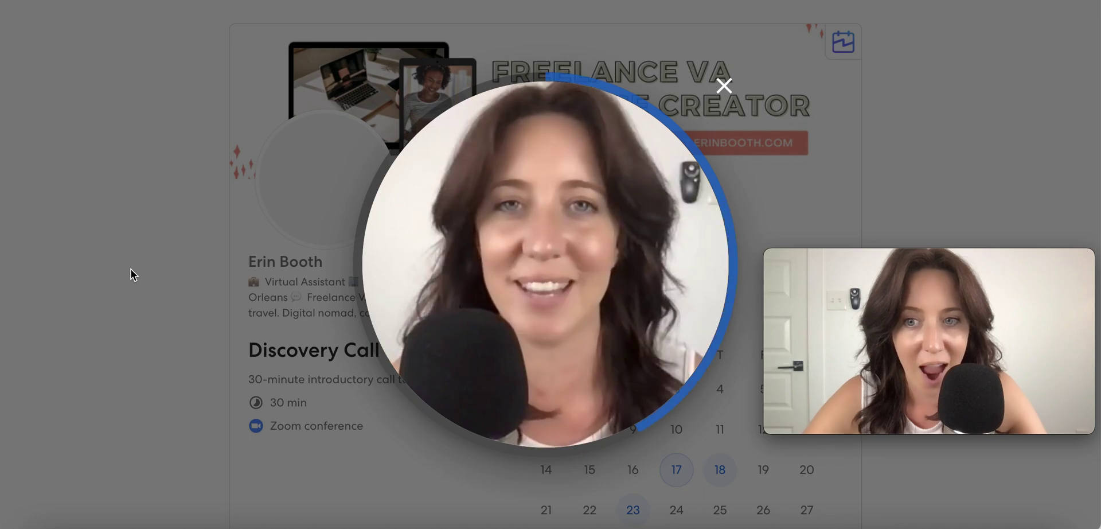
{"action": "left_click", "coordinate": [728, 90]}
{"action": "scroll", "coordinate": [182, 365], "scroll_direction": "down", "scroll_amount": 3}
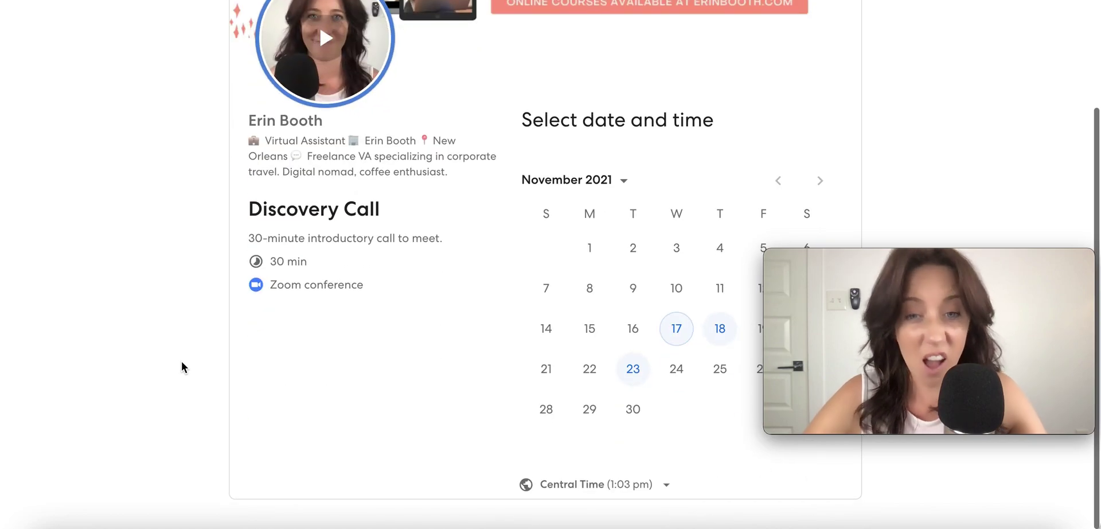
{"action": "scroll", "coordinate": [628, 269], "scroll_direction": "up", "scroll_amount": 3}
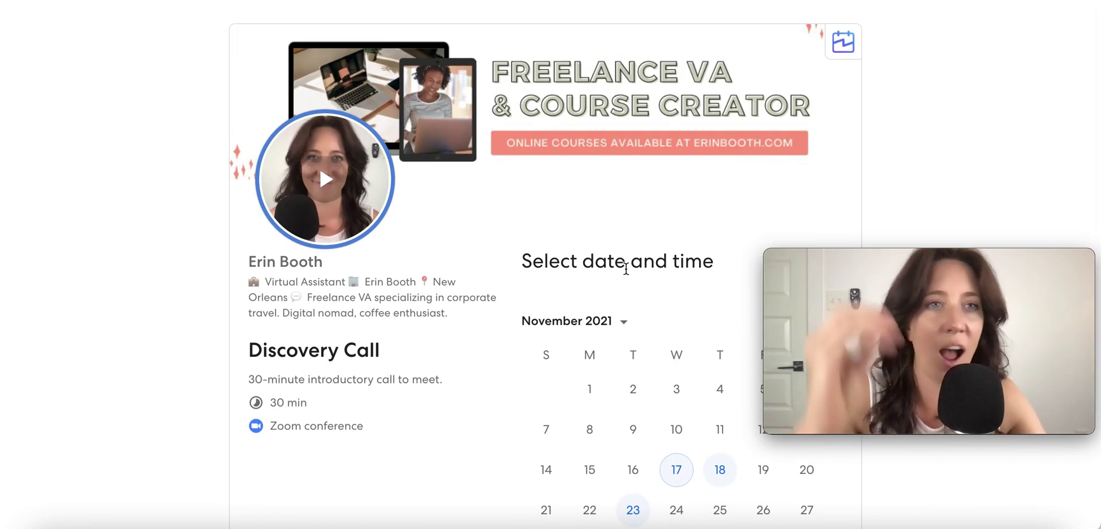